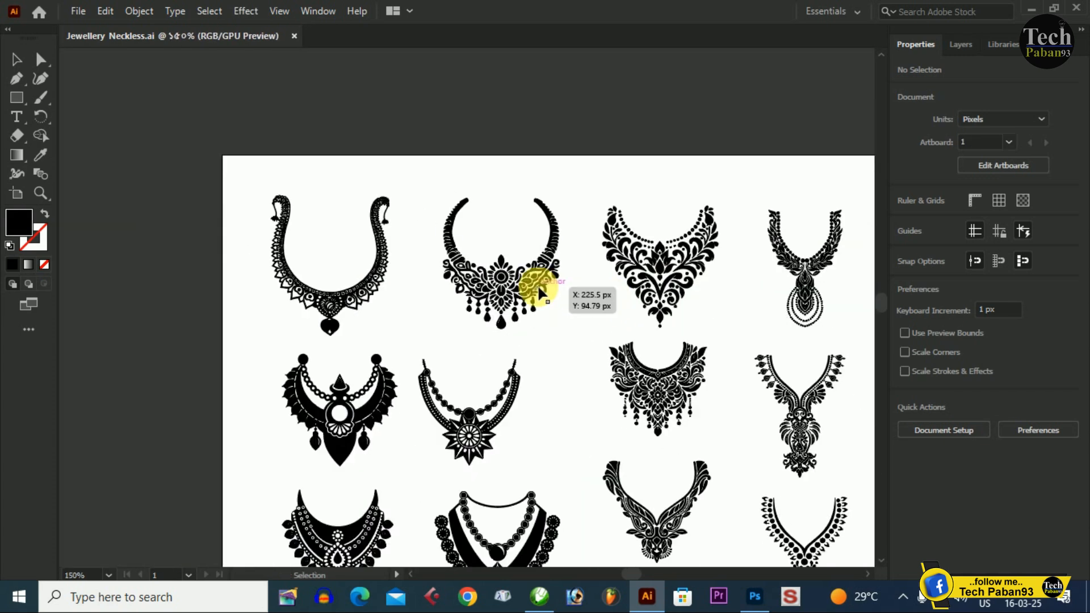
- Recolor the second necklace in the top row with a red fill and deselect it
{"action": "left_click", "coordinate": [531, 285]}
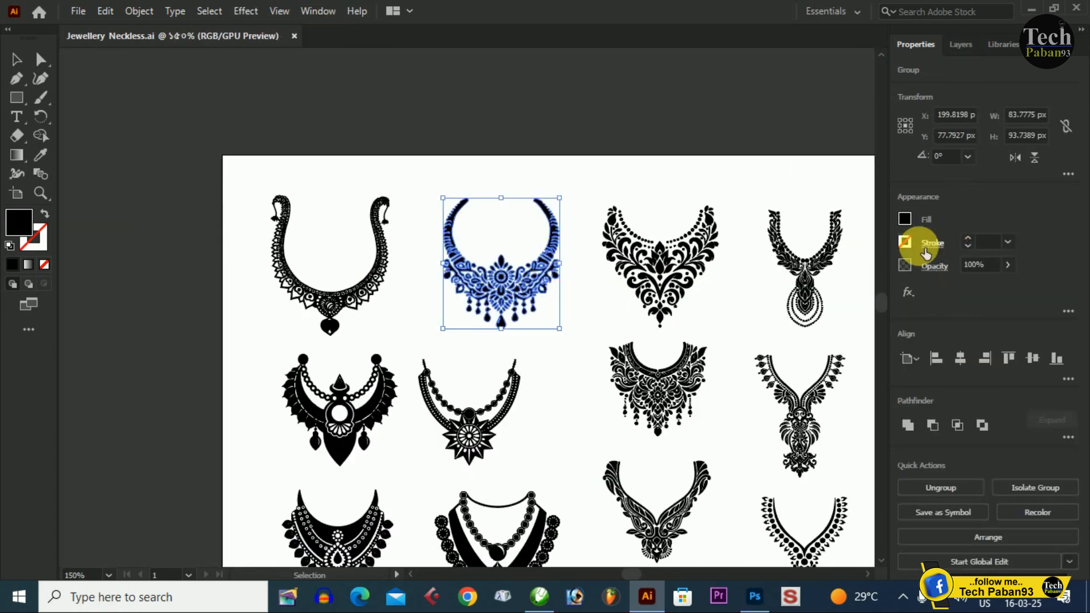
{"action": "left_click", "coordinate": [905, 225]}
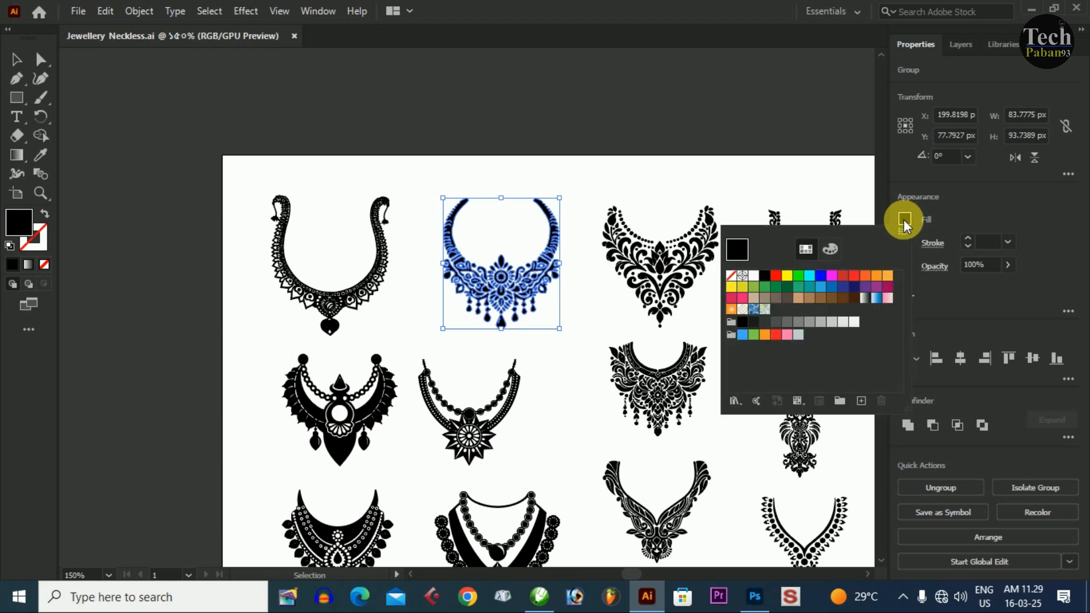
{"action": "left_click", "coordinate": [776, 275]}
{"action": "left_click", "coordinate": [622, 194]}
{"action": "left_click", "coordinate": [575, 376]}
- Examine the red necklace up close and look through the other necklace designs on the artboard
{"action": "key", "text": "ctrl+plus"}
{"action": "scroll", "coordinate": [610, 338], "scroll_direction": "up", "scroll_amount": 10}
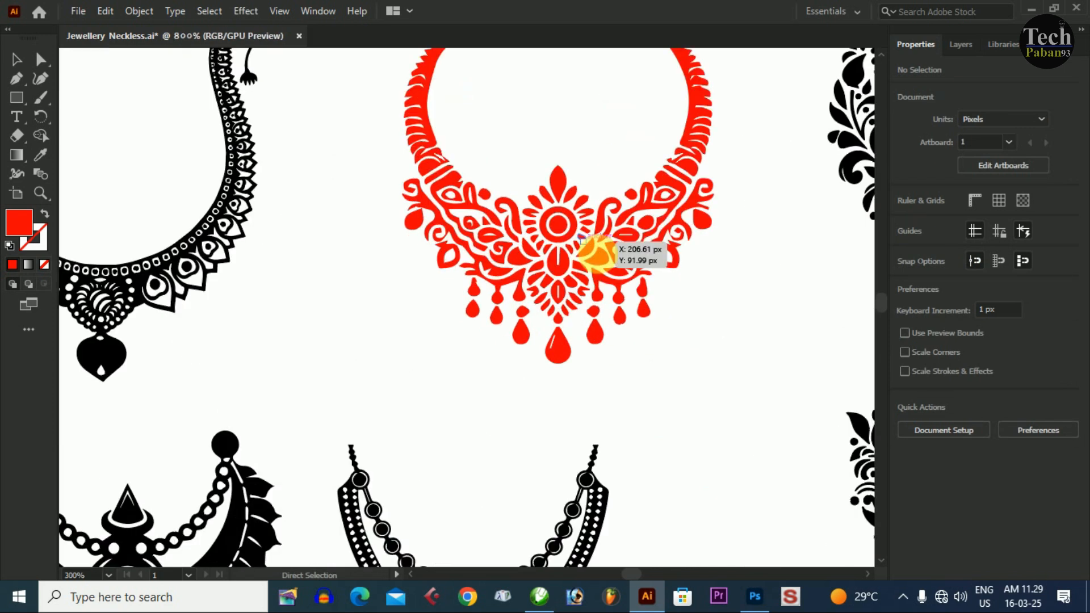
{"action": "scroll", "coordinate": [601, 261], "scroll_direction": "down", "scroll_amount": 10}
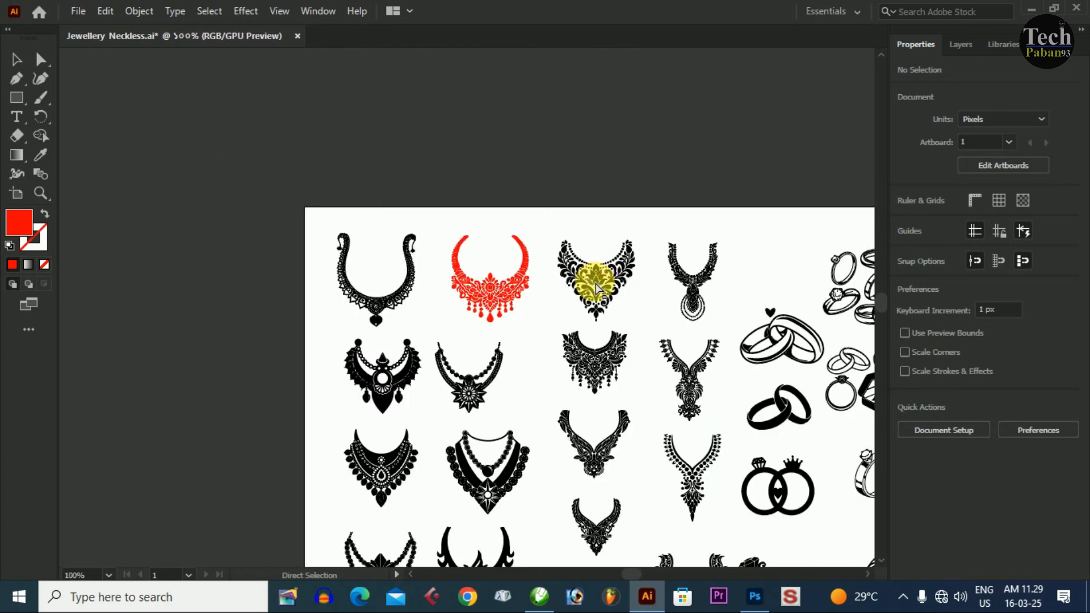
{"action": "key", "text": "ctrl+plus"}
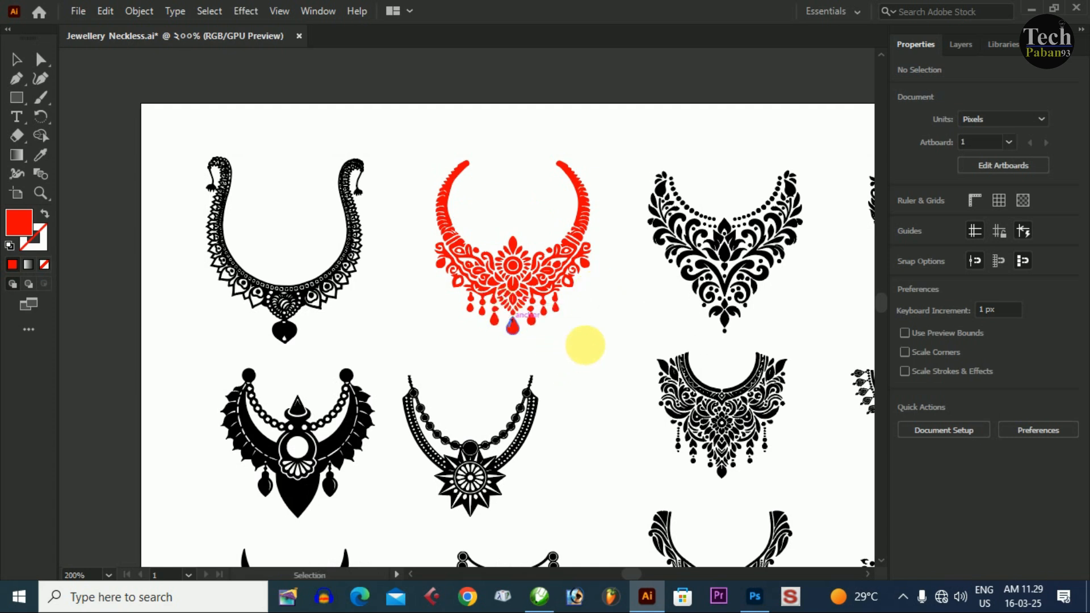
{"action": "key", "text": "ctrl+minus"}
{"action": "scroll", "coordinate": [549, 310], "scroll_direction": "down", "scroll_amount": 3}
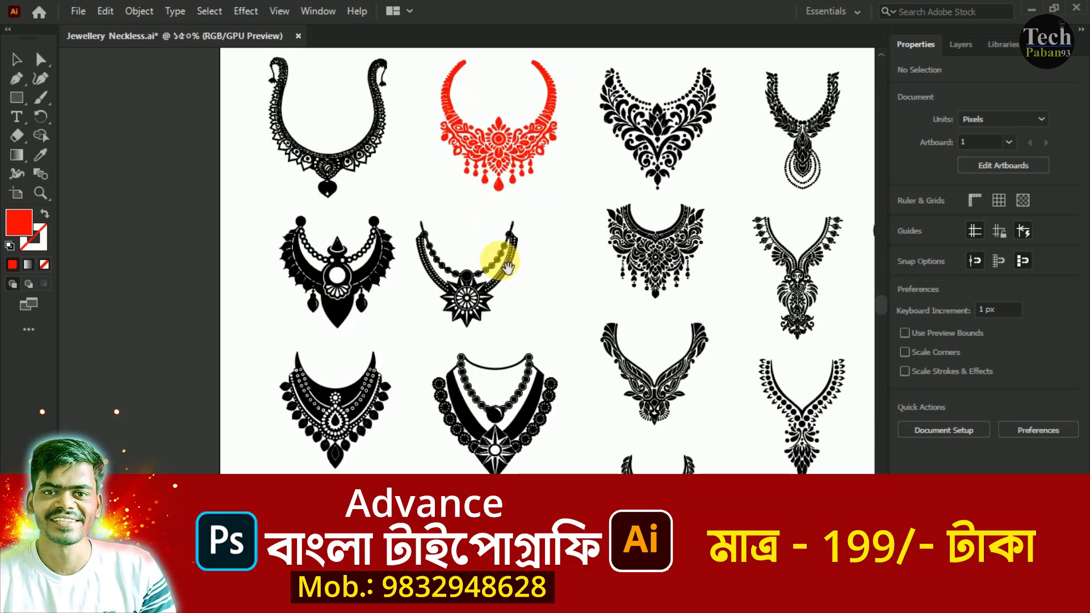
{"action": "scroll", "coordinate": [482, 273], "scroll_direction": "down", "scroll_amount": 1}
{"action": "scroll", "coordinate": [511, 348], "scroll_direction": "down", "scroll_amount": 3}
{"action": "scroll", "coordinate": [511, 348], "scroll_direction": "right", "scroll_amount": 2}
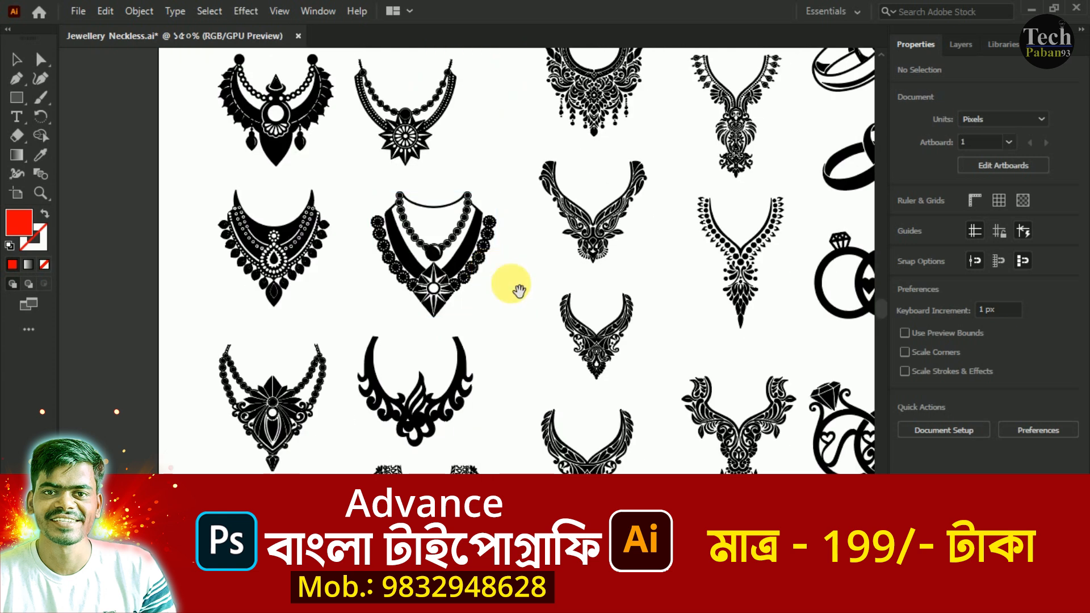
{"action": "left_click_drag", "start_coordinate": [476, 260], "coordinate": [449, 422]}
{"action": "left_click_drag", "start_coordinate": [573, 287], "coordinate": [433, 292]}
{"action": "left_click_drag", "start_coordinate": [554, 382], "coordinate": [555, 248]}
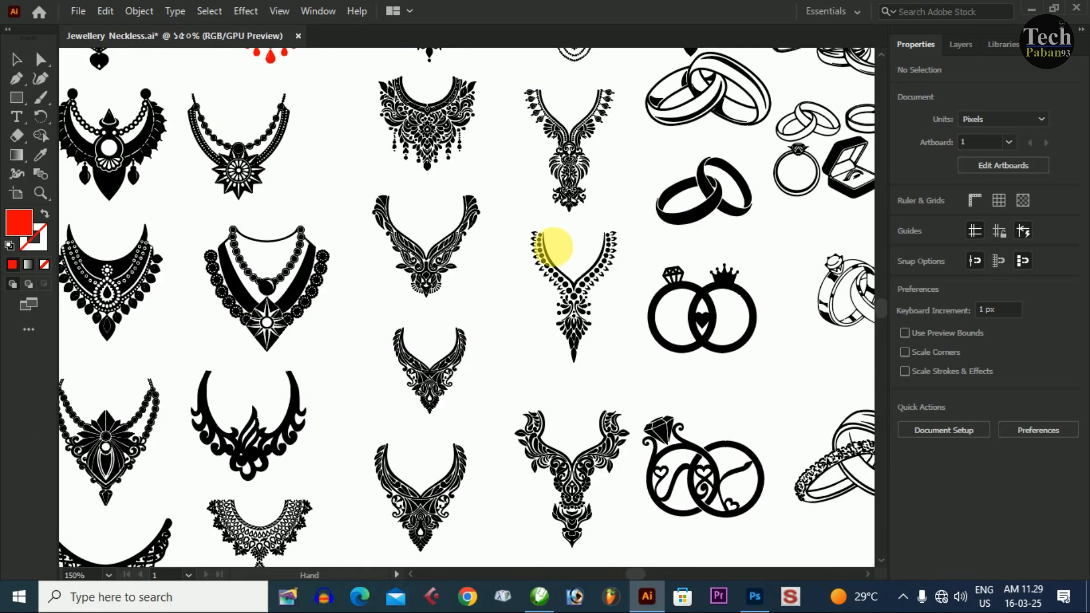
{"action": "left_click_drag", "start_coordinate": [384, 466], "coordinate": [484, 344]}
{"action": "left_click_drag", "start_coordinate": [370, 356], "coordinate": [423, 269]}
{"action": "left_click_drag", "start_coordinate": [555, 257], "coordinate": [353, 332]}
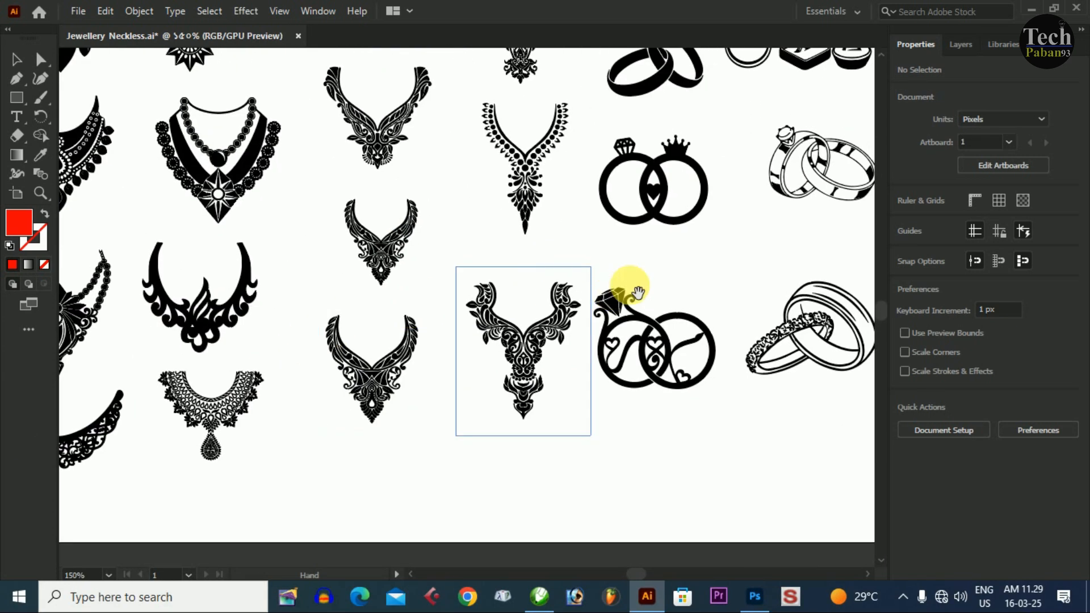
- Look over the ring and earring designs, and review the jewellery collection as a whole
{"action": "left_click_drag", "start_coordinate": [637, 293], "coordinate": [473, 346]}
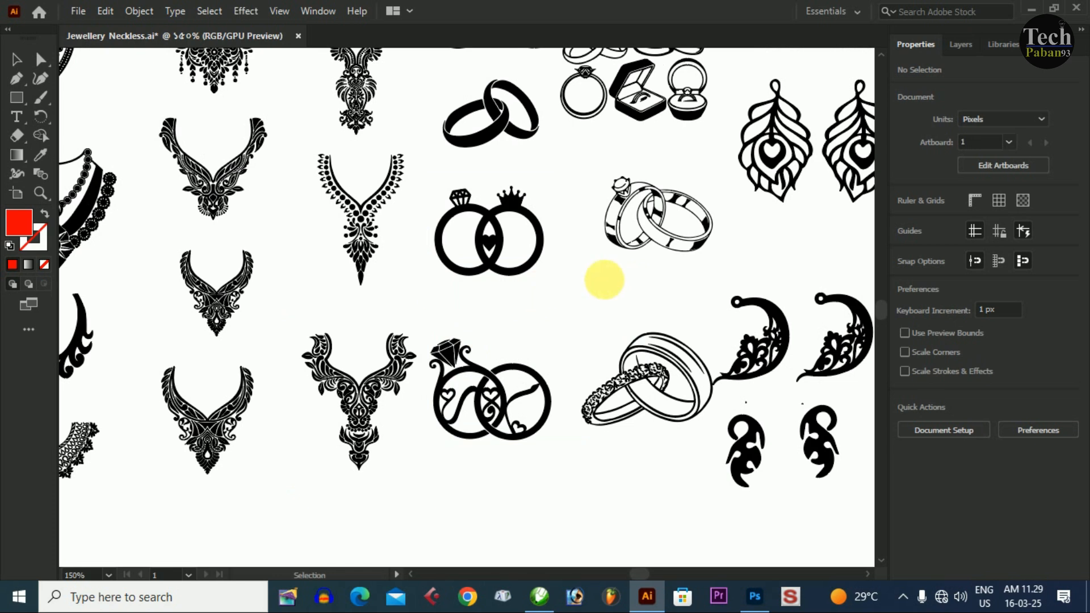
{"action": "left_click_drag", "start_coordinate": [705, 89], "coordinate": [518, 287]}
{"action": "left_click_drag", "start_coordinate": [659, 252], "coordinate": [437, 342]}
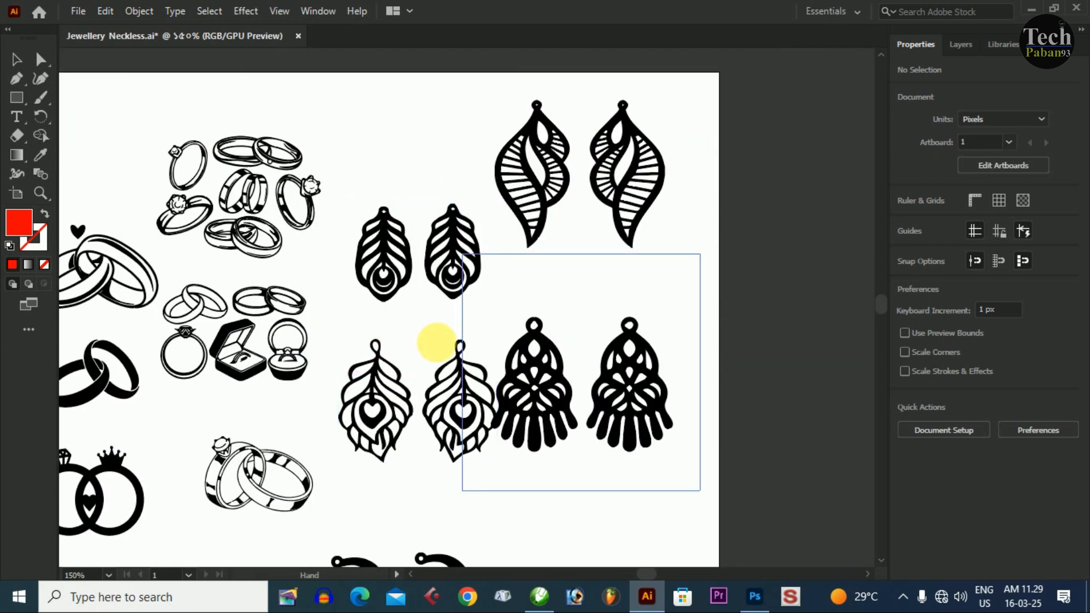
{"action": "left_click_drag", "start_coordinate": [540, 358], "coordinate": [559, 298]}
{"action": "left_click_drag", "start_coordinate": [530, 396], "coordinate": [630, 244]}
{"action": "left_click_drag", "start_coordinate": [499, 433], "coordinate": [569, 298]}
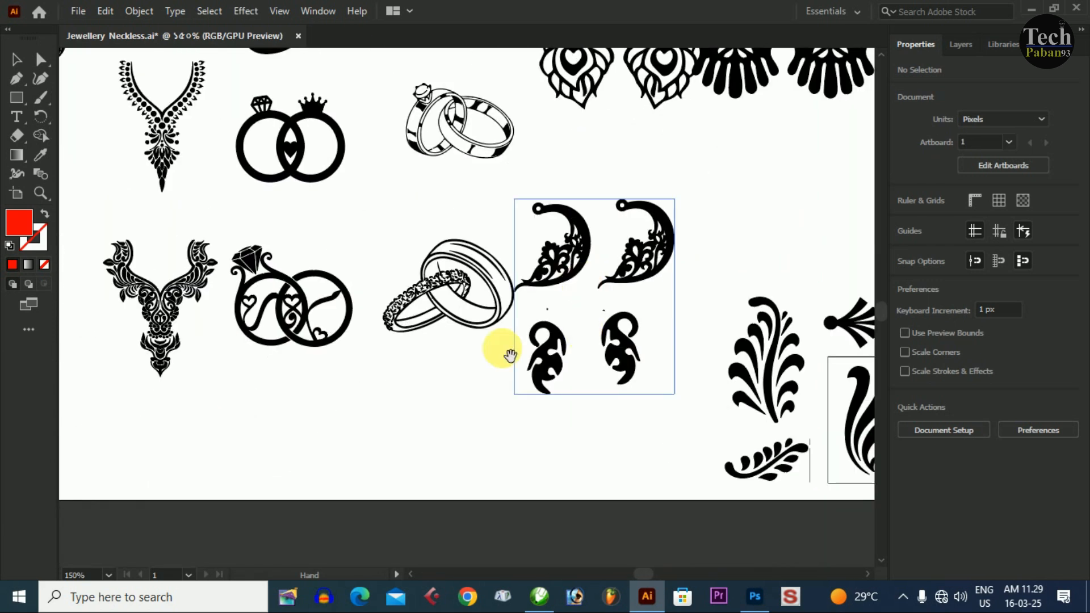
{"action": "left_click_drag", "start_coordinate": [504, 350], "coordinate": [699, 484]}
{"action": "left_click_drag", "start_coordinate": [420, 328], "coordinate": [518, 328]}
{"action": "key", "text": "ctrl+minus"}
{"action": "left_click", "coordinate": [415, 310]}
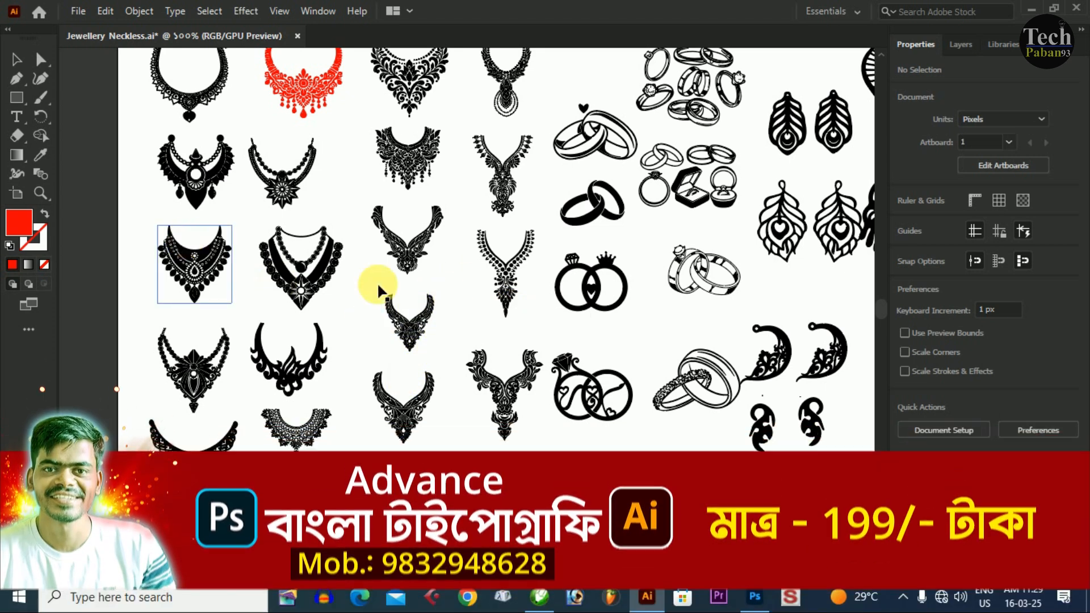
{"action": "left_click", "coordinate": [410, 240]}
{"action": "left_click_drag", "start_coordinate": [411, 239], "coordinate": [392, 316]}
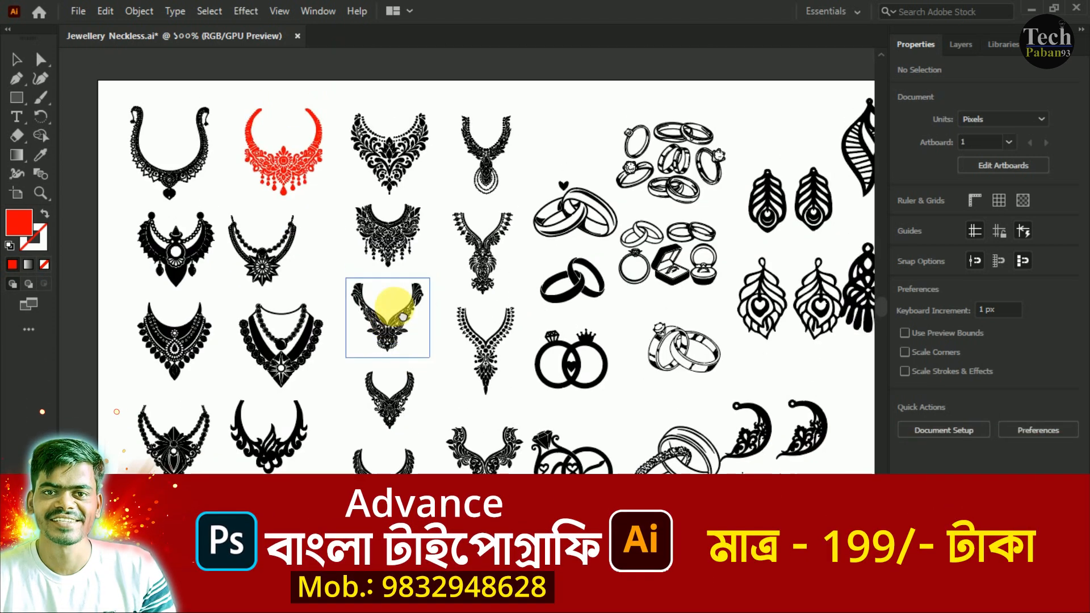
{"action": "left_click_drag", "start_coordinate": [441, 397], "coordinate": [454, 348]}
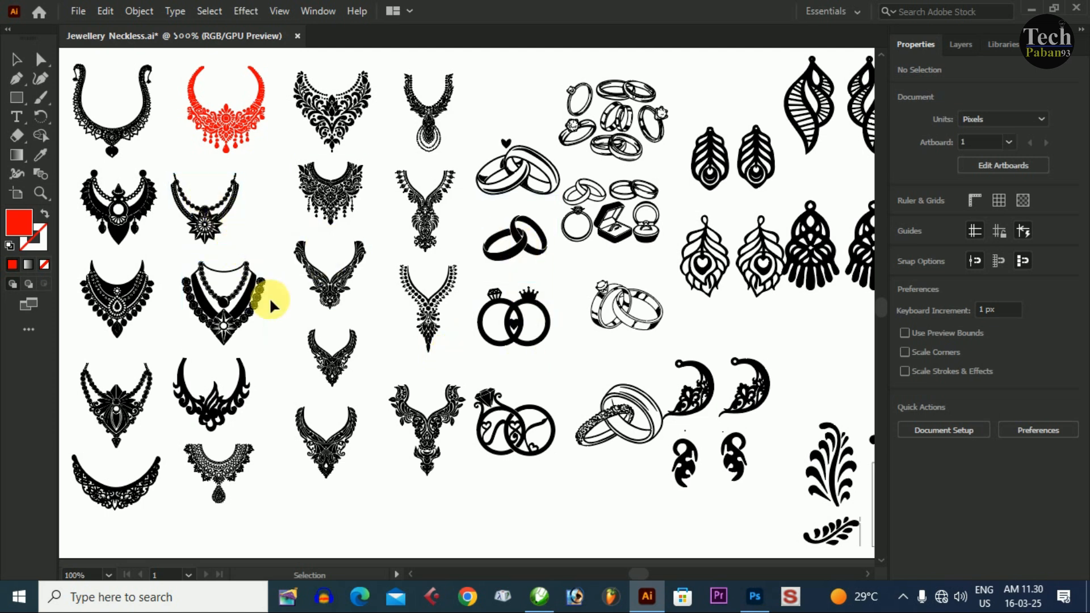
{"action": "left_click_drag", "start_coordinate": [286, 335], "coordinate": [410, 354]}
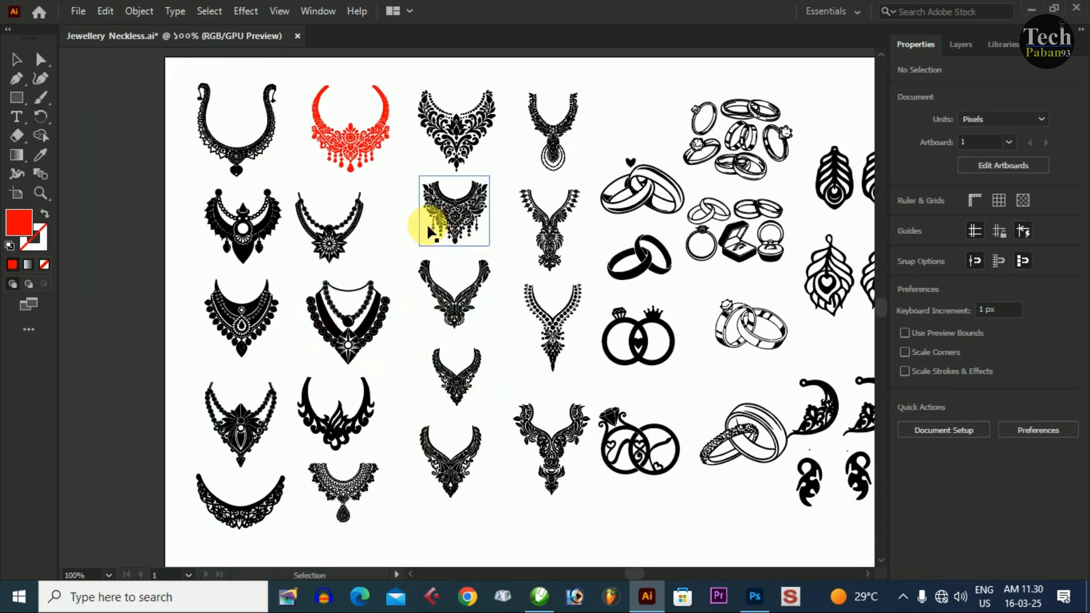
- Copy the beaded necklace with the starburst pendant into the blank Photoshop document as pixels and enlarge it to about 290%
{"action": "left_click", "coordinate": [376, 320]}
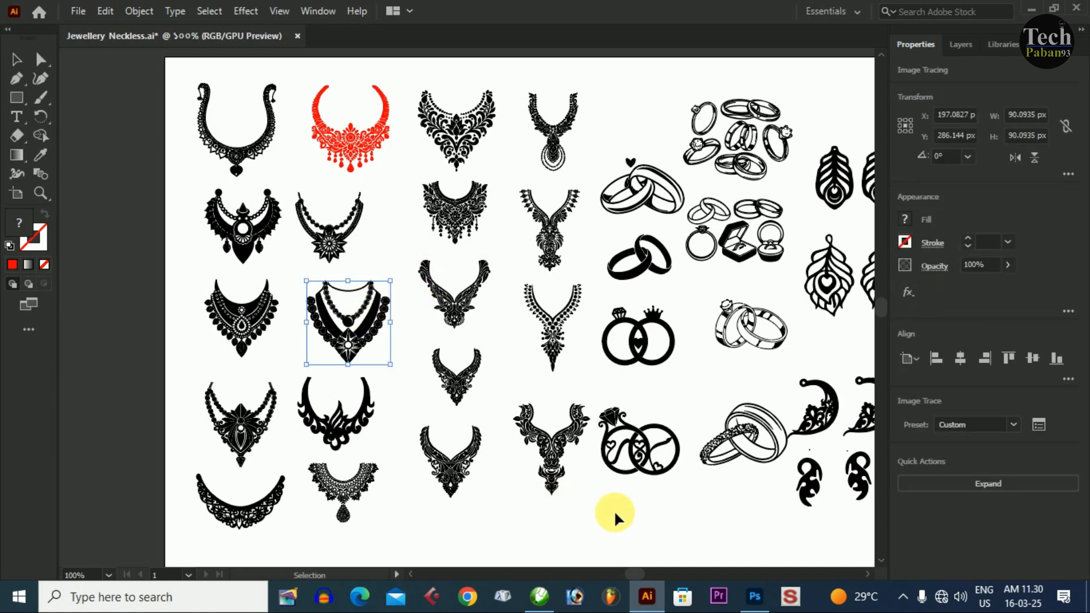
{"action": "left_click", "coordinate": [756, 594]}
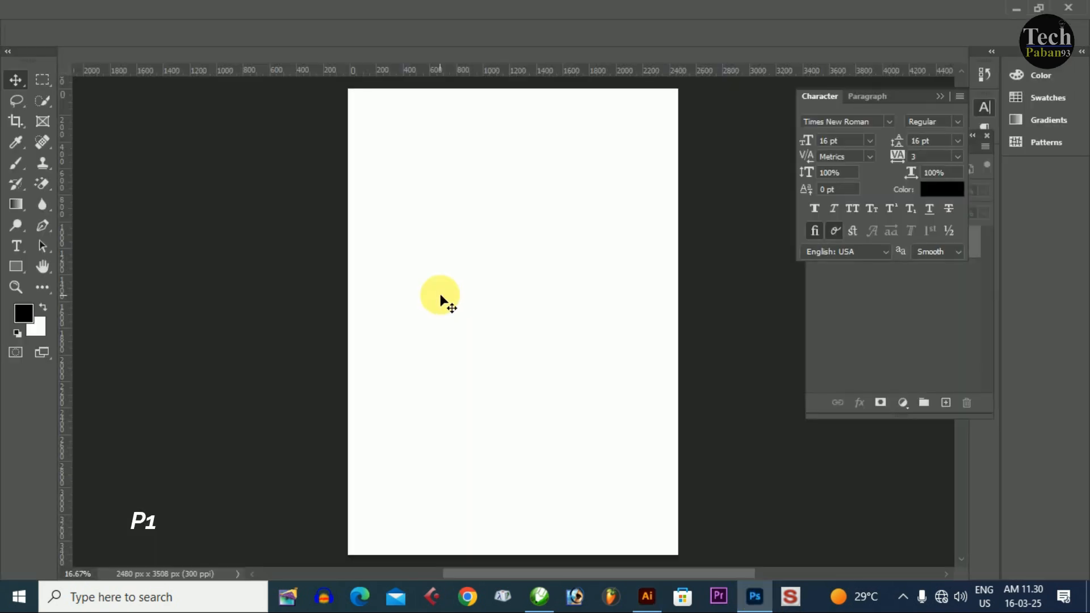
{"action": "key", "text": "ctrl+plus"}
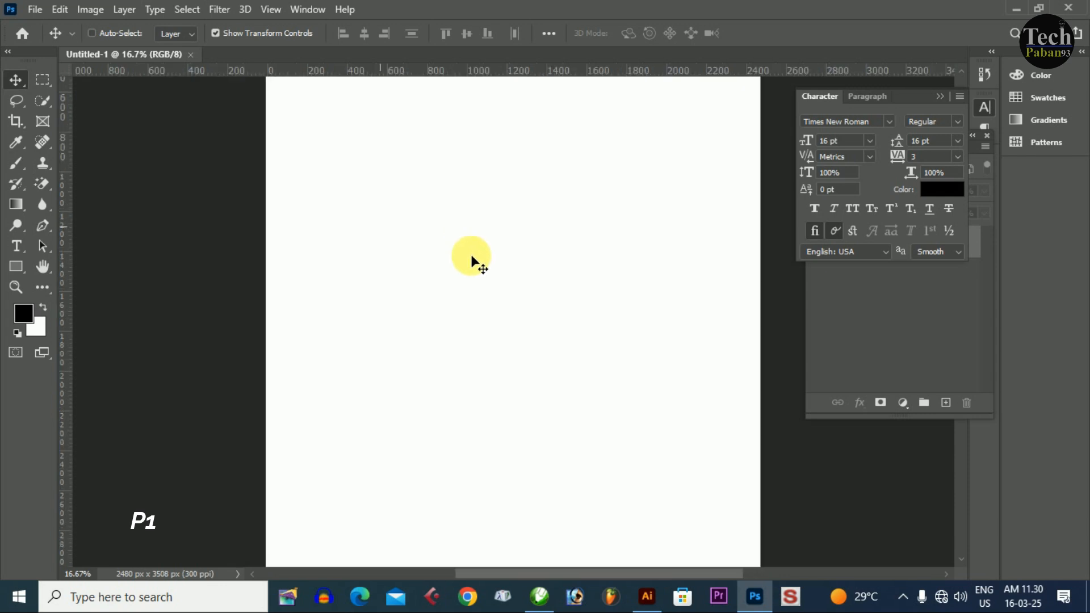
{"action": "key", "text": "ctrl+v"}
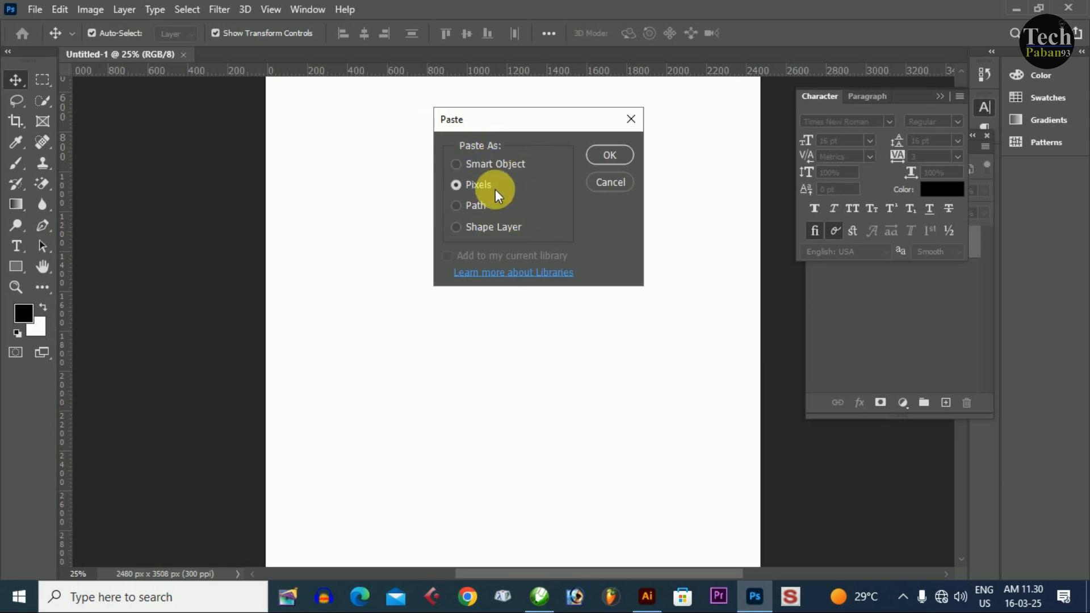
{"action": "left_click", "coordinate": [600, 162]}
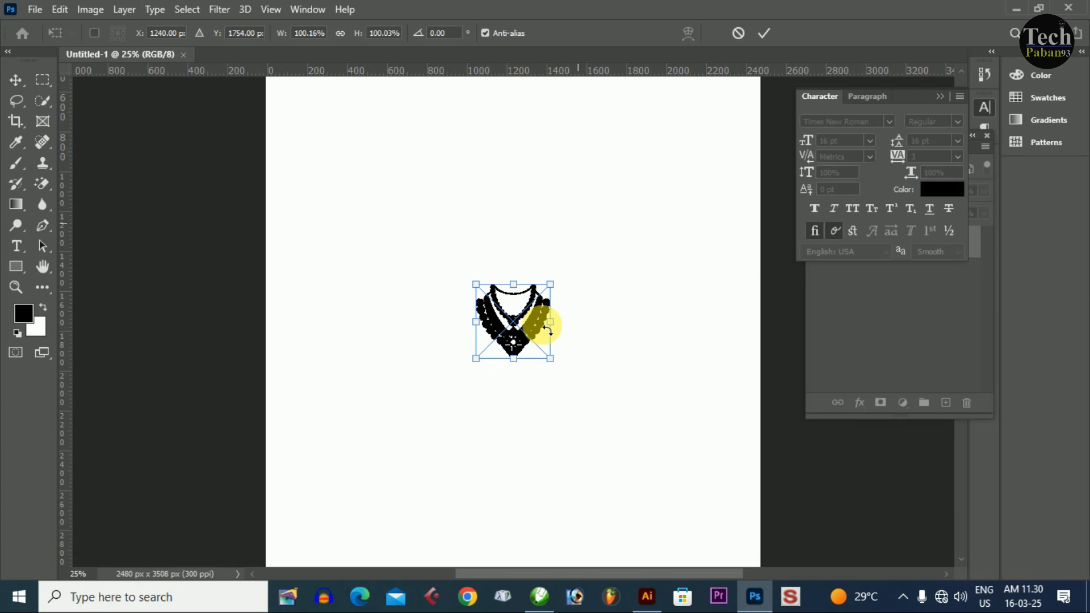
{"action": "left_click", "coordinate": [763, 36]}
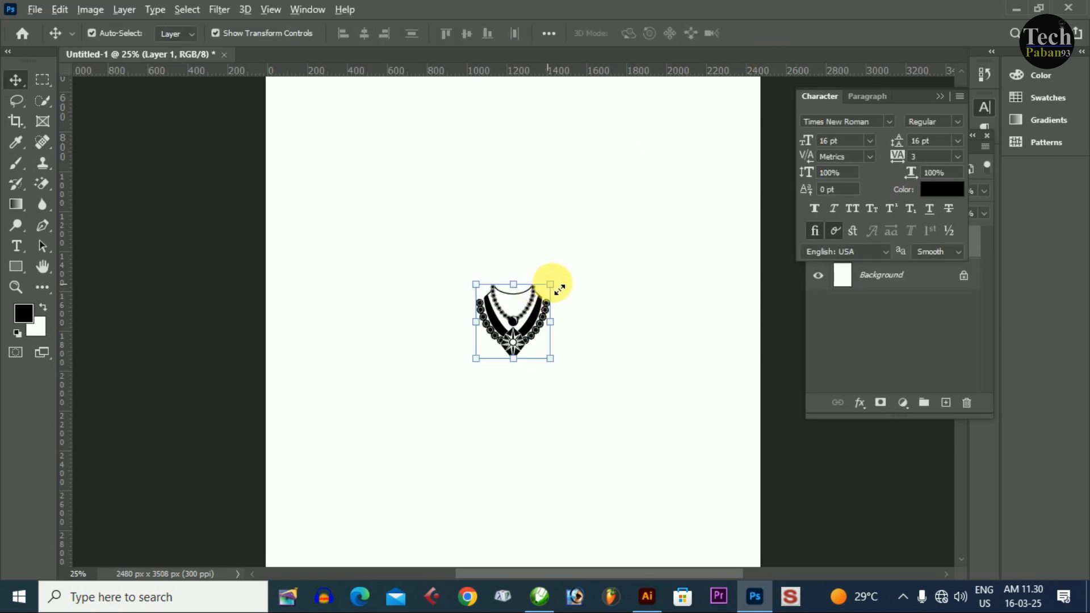
{"action": "left_click_drag", "start_coordinate": [642, 232], "coordinate": [642, 229]}
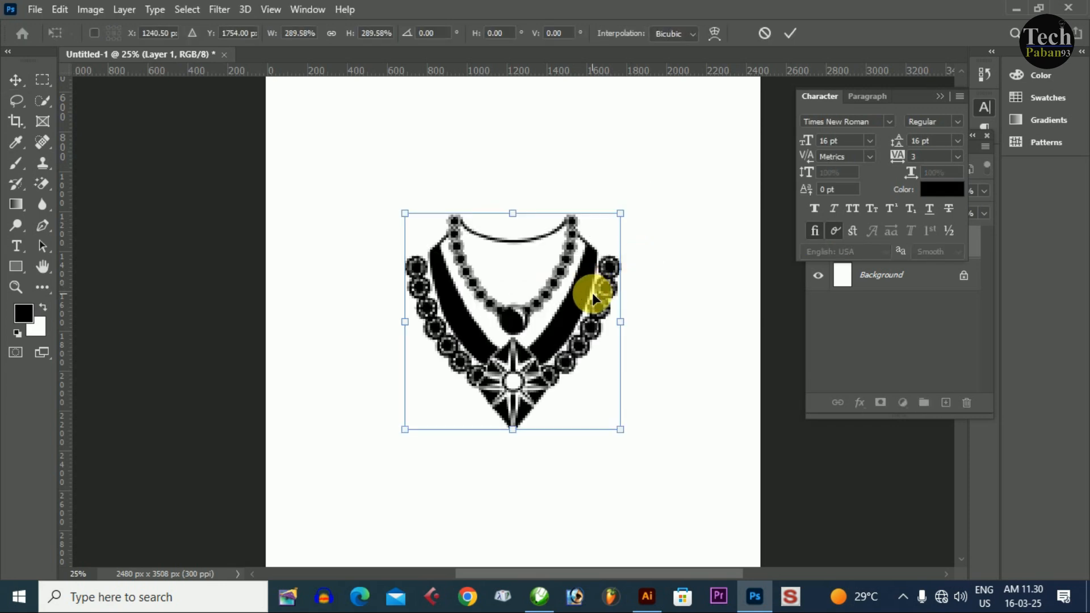
{"action": "key", "text": "Return"}
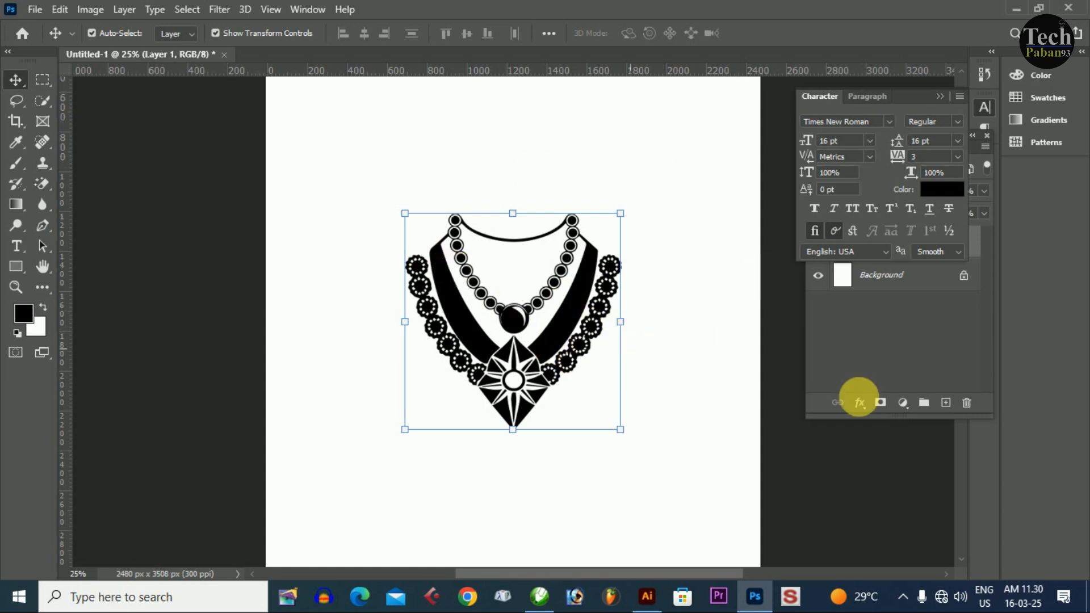
- Add a Color Overlay effect to the pasted necklace layer and open its overlay color for editing
{"action": "left_click", "coordinate": [861, 404]}
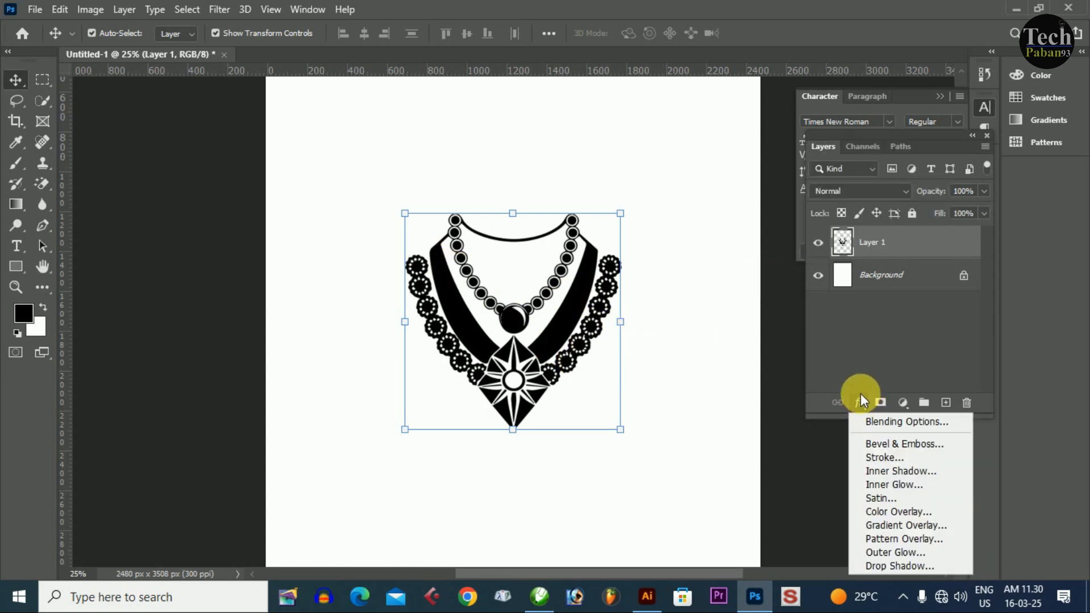
{"action": "left_click", "coordinate": [880, 513]}
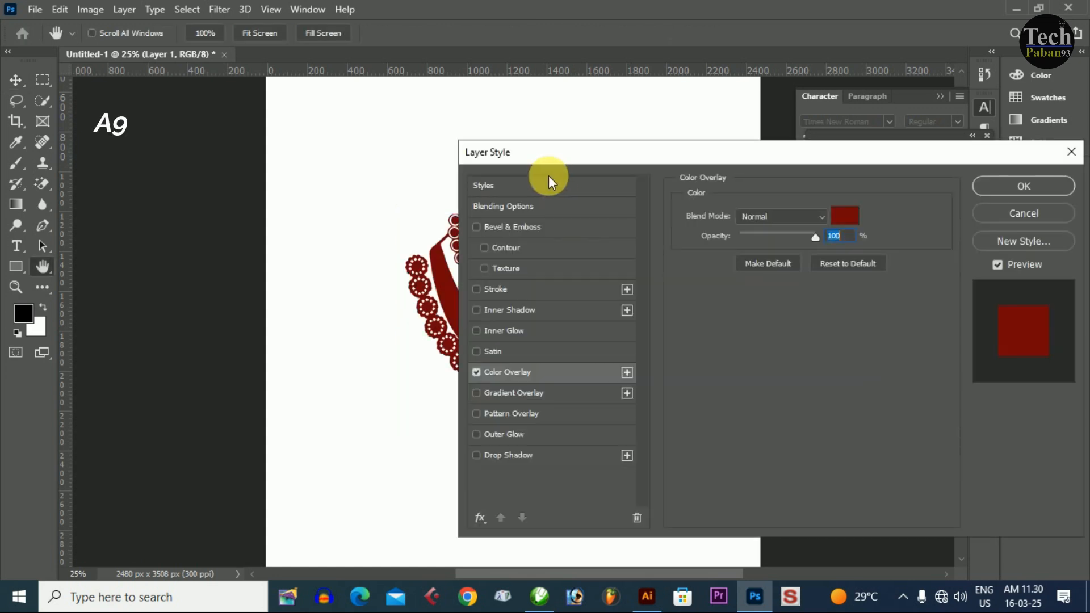
{"action": "left_click_drag", "start_coordinate": [714, 159], "coordinate": [738, 153]}
{"action": "left_click", "coordinate": [1037, 215]}
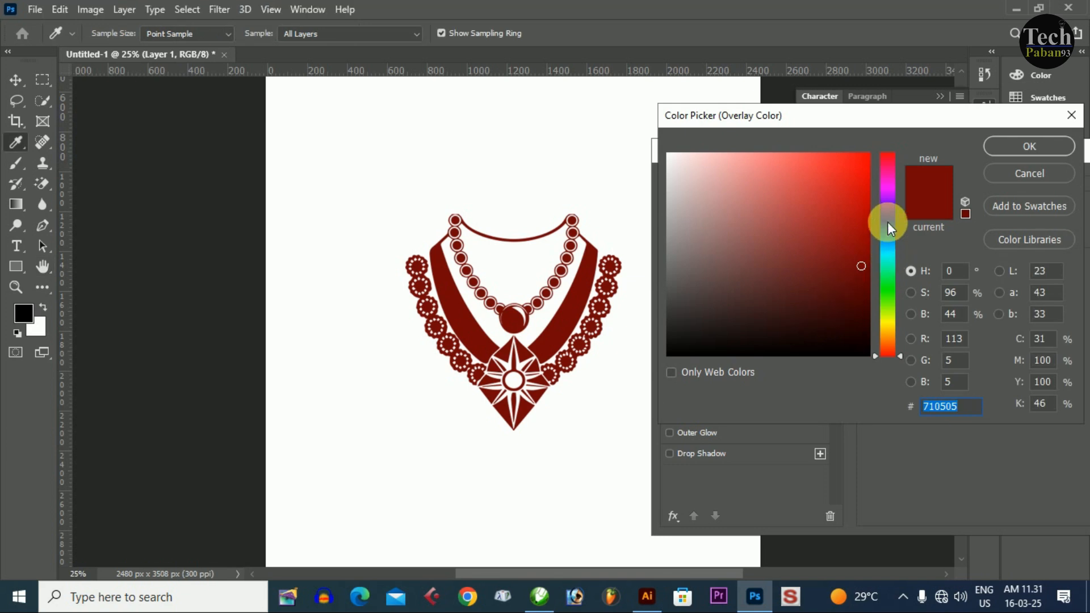
- Try a dark blue and a green overlay color on the necklace
{"action": "left_click", "coordinate": [888, 221]}
{"action": "left_click_drag", "start_coordinate": [855, 292], "coordinate": [861, 286]}
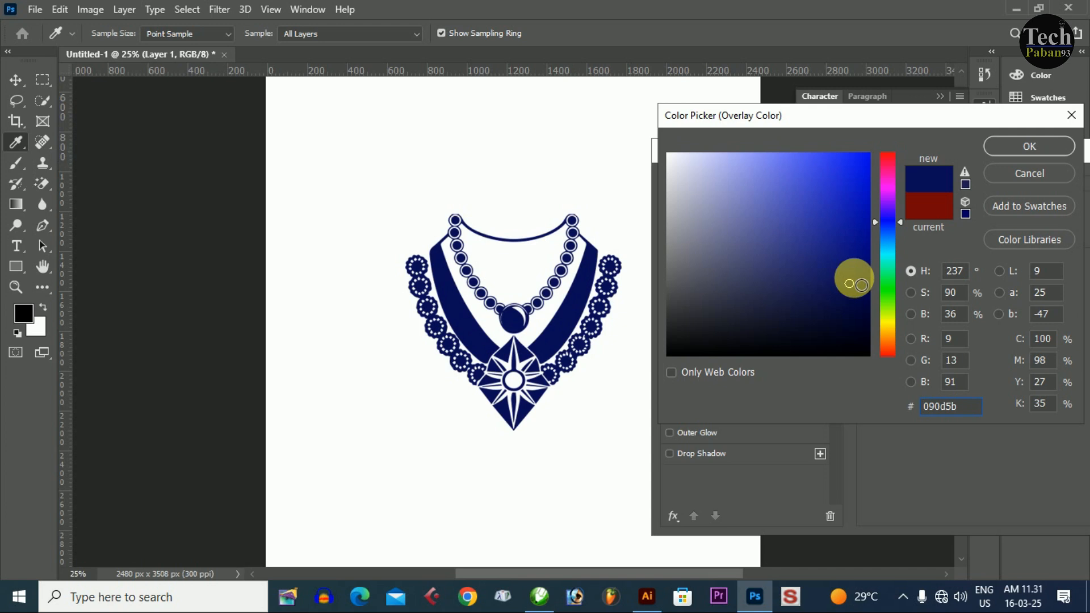
{"action": "left_click", "coordinate": [862, 218]}
{"action": "left_click", "coordinate": [888, 227]}
{"action": "left_click", "coordinate": [886, 283]}
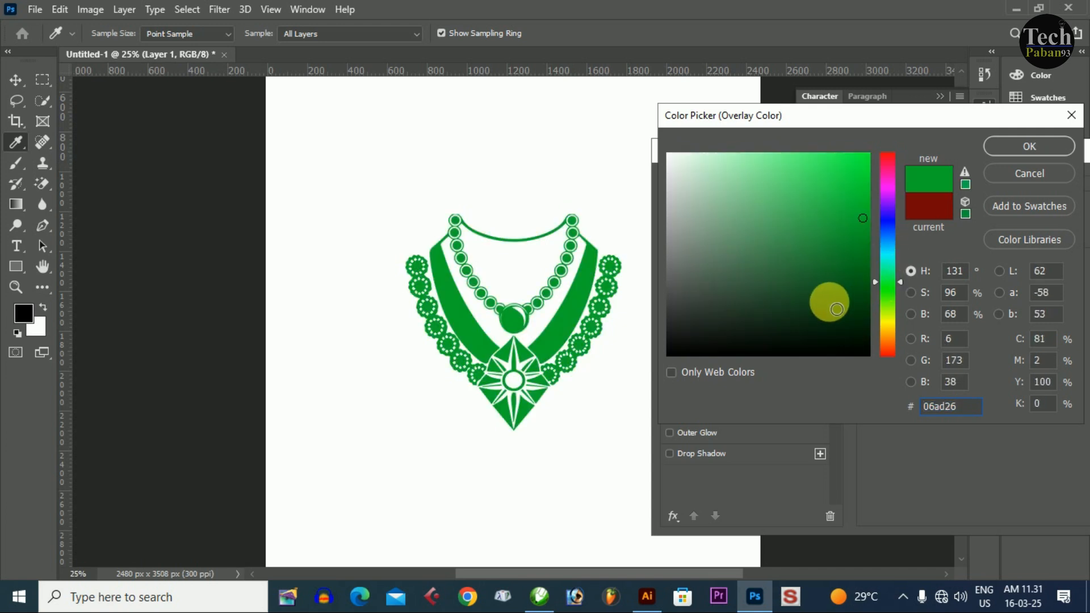
- Set the necklace's overlay color to a dark magenta-purple and apply the layer style
{"action": "left_click", "coordinate": [888, 176]}
{"action": "left_click", "coordinate": [842, 265]}
{"action": "key", "text": "Return"}
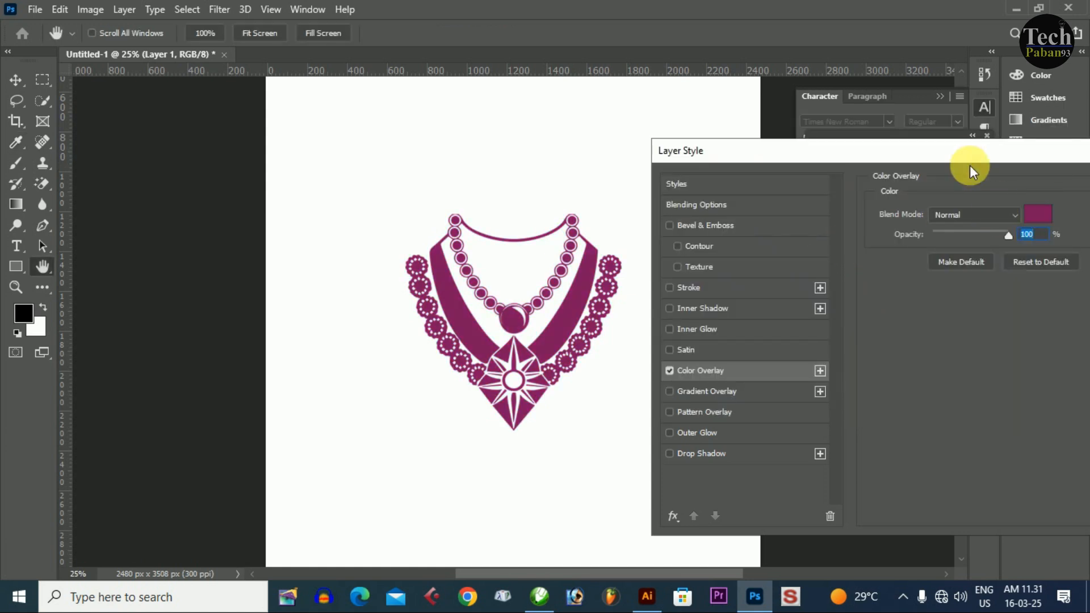
{"action": "left_click_drag", "start_coordinate": [970, 165], "coordinate": [810, 155]}
{"action": "left_click", "coordinate": [1033, 185]}
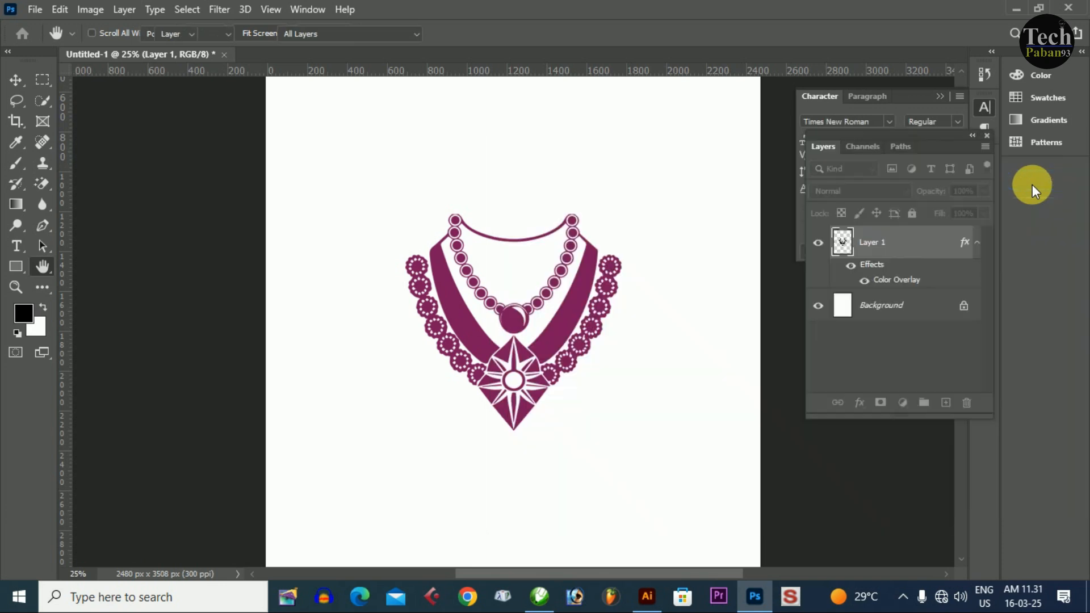
{"action": "key", "text": "v"}
{"action": "key", "text": "ctrl+plus"}
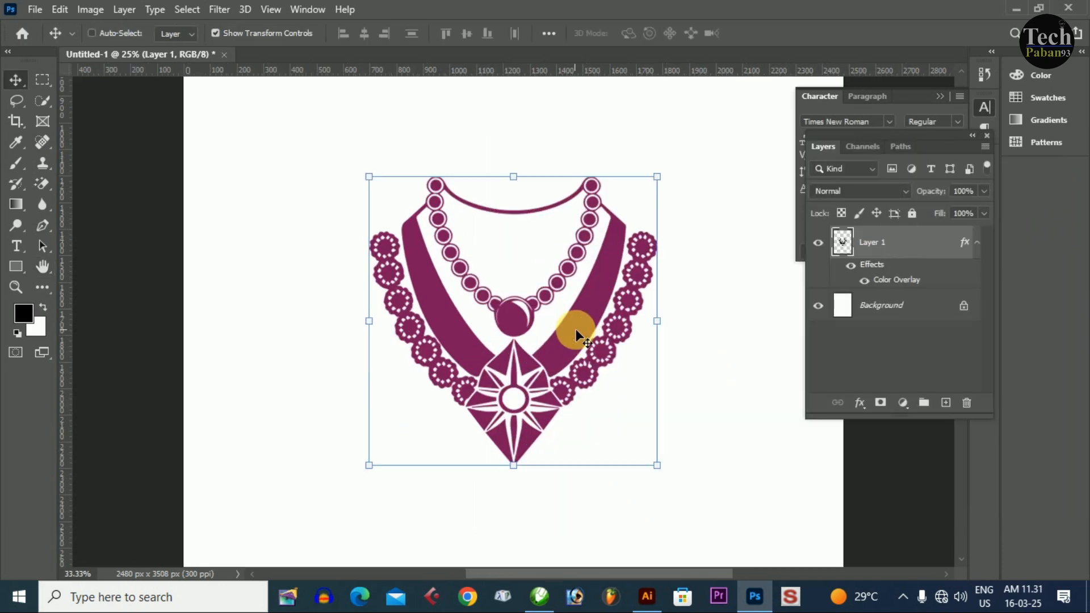
{"action": "key", "text": "ctrl+minus"}
{"action": "left_click_drag", "start_coordinate": [489, 448], "coordinate": [507, 404]}
- Switch back to Illustrator, deselect the necklace and look over the jewellery collection again
{"action": "left_click", "coordinate": [658, 597]}
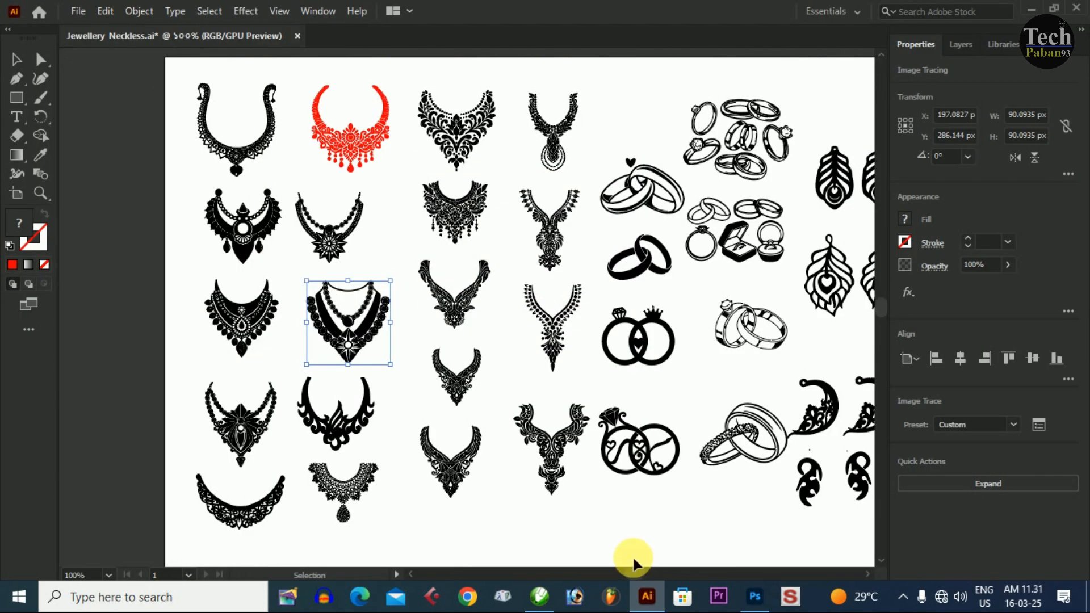
{"action": "left_click", "coordinate": [265, 282]}
{"action": "left_click_drag", "start_coordinate": [622, 446], "coordinate": [562, 344]}
{"action": "left_click_drag", "start_coordinate": [478, 399], "coordinate": [495, 484]}
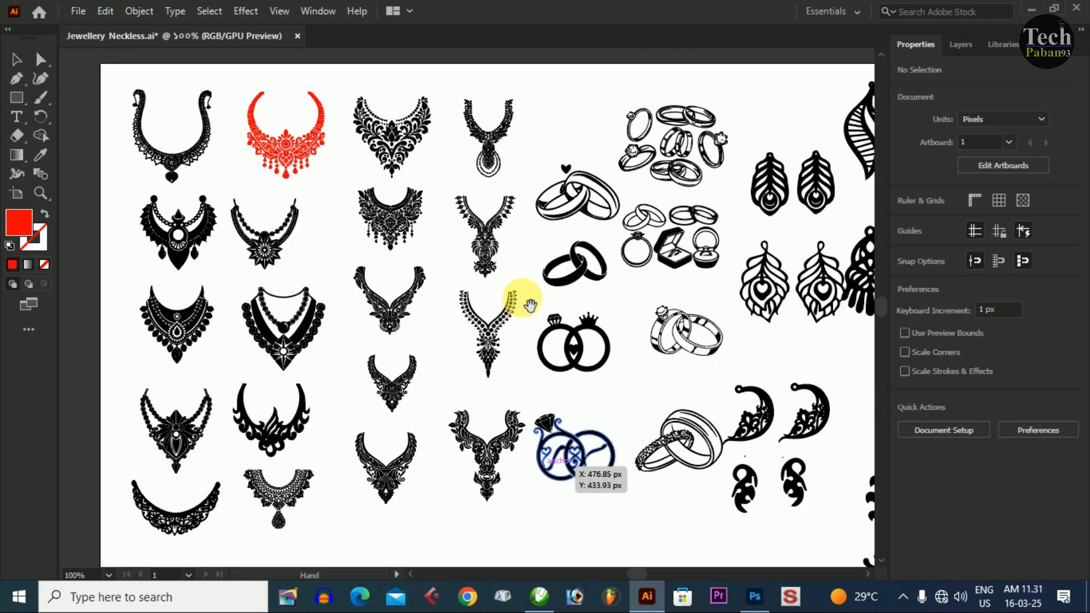
{"action": "left_click_drag", "start_coordinate": [518, 295], "coordinate": [428, 296]}
{"action": "left_click_drag", "start_coordinate": [453, 339], "coordinate": [546, 352]}
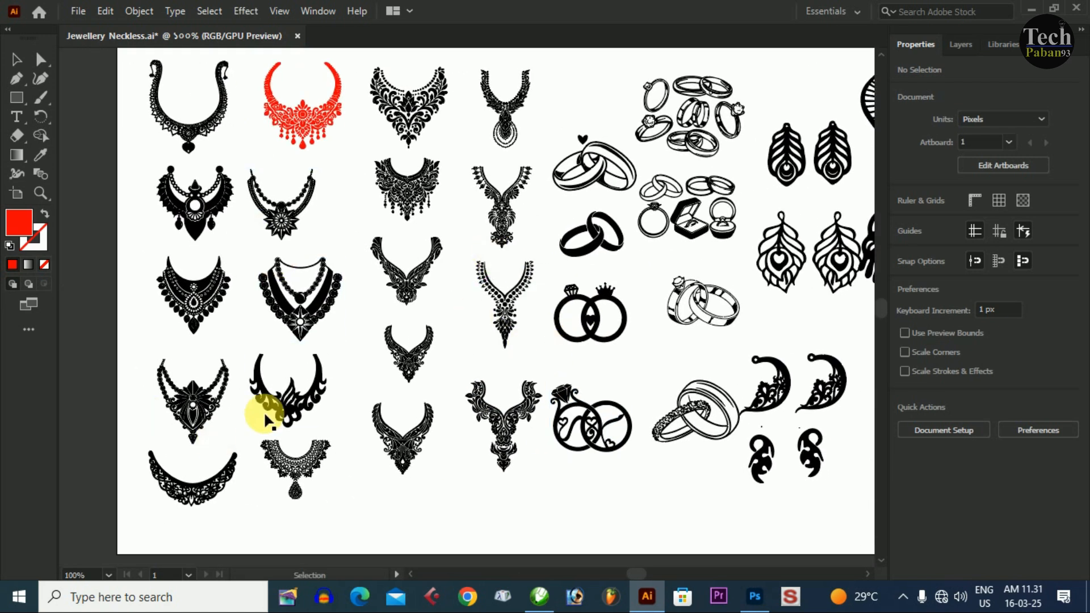
- Copy the flame-shaped necklace from the Illustrator collection and paste it into the blank CorelDRAW page
{"action": "left_click", "coordinate": [304, 403]}
{"action": "key", "text": "a"}
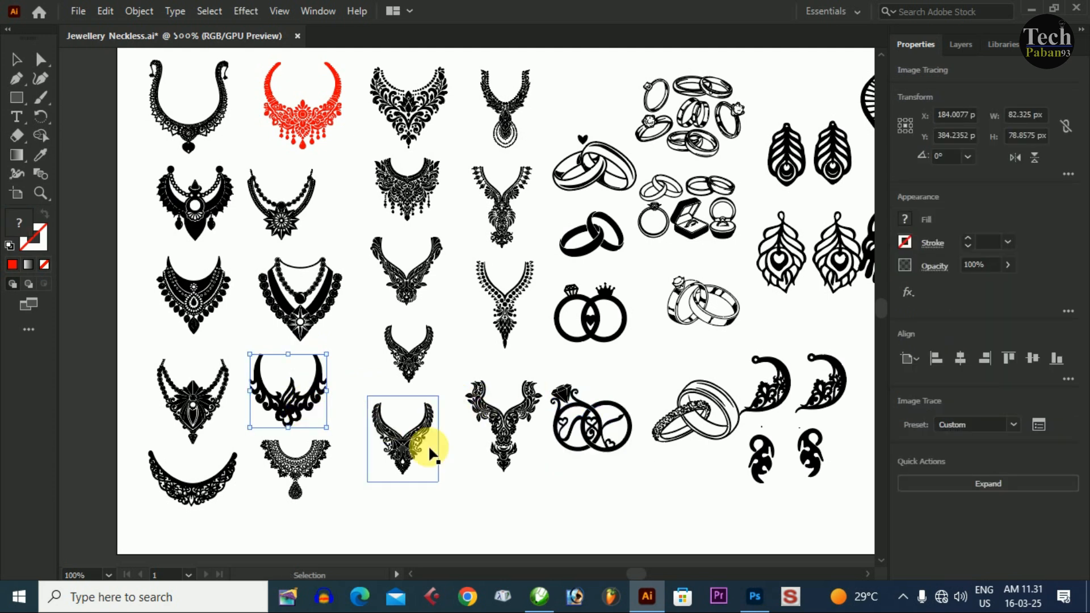
{"action": "left_click", "coordinate": [537, 599]}
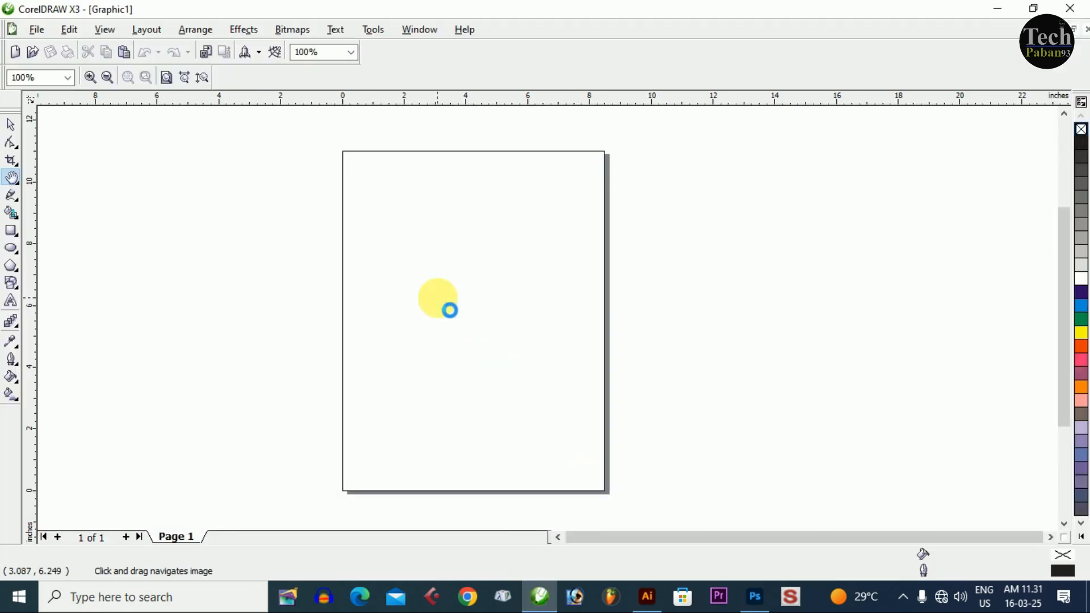
{"action": "left_click", "coordinate": [580, 320]}
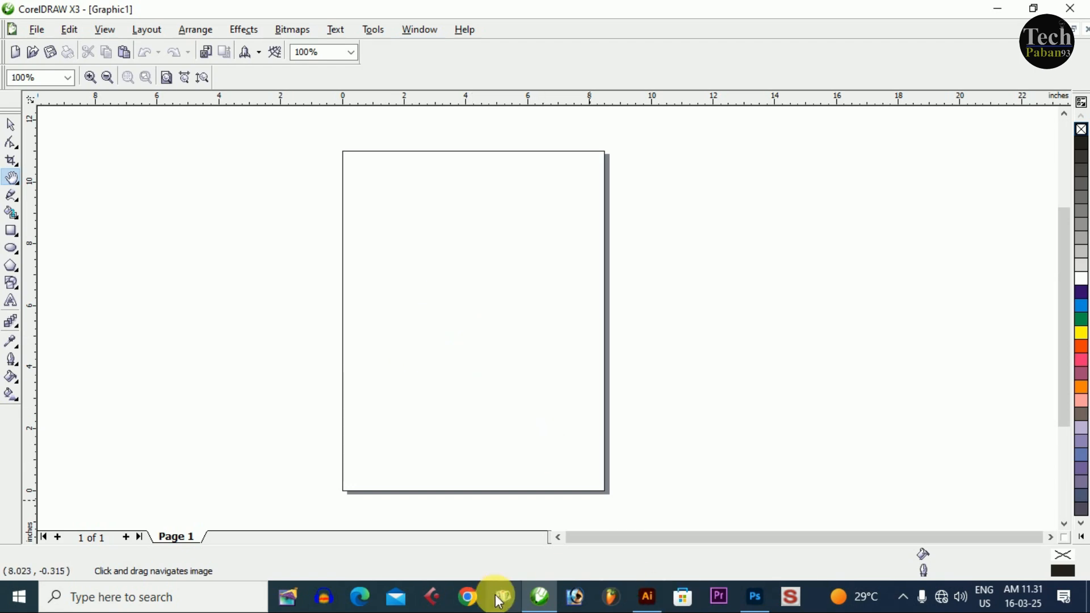
{"action": "left_click", "coordinate": [647, 599]}
{"action": "left_click_drag", "start_coordinate": [289, 404], "coordinate": [575, 250]}
{"action": "key", "text": "ctrl+z"}
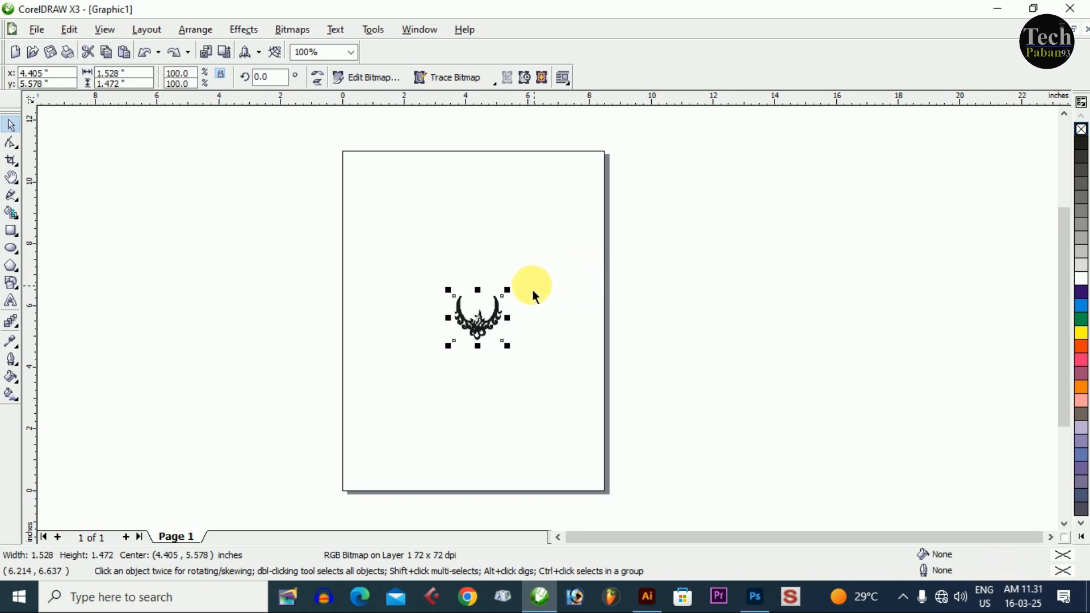
- Enlarge the pasted necklace bitmap to about 5.5 inches wide and look through the available bitmap trace types
{"action": "left_click_drag", "start_coordinate": [508, 289], "coordinate": [568, 230]}
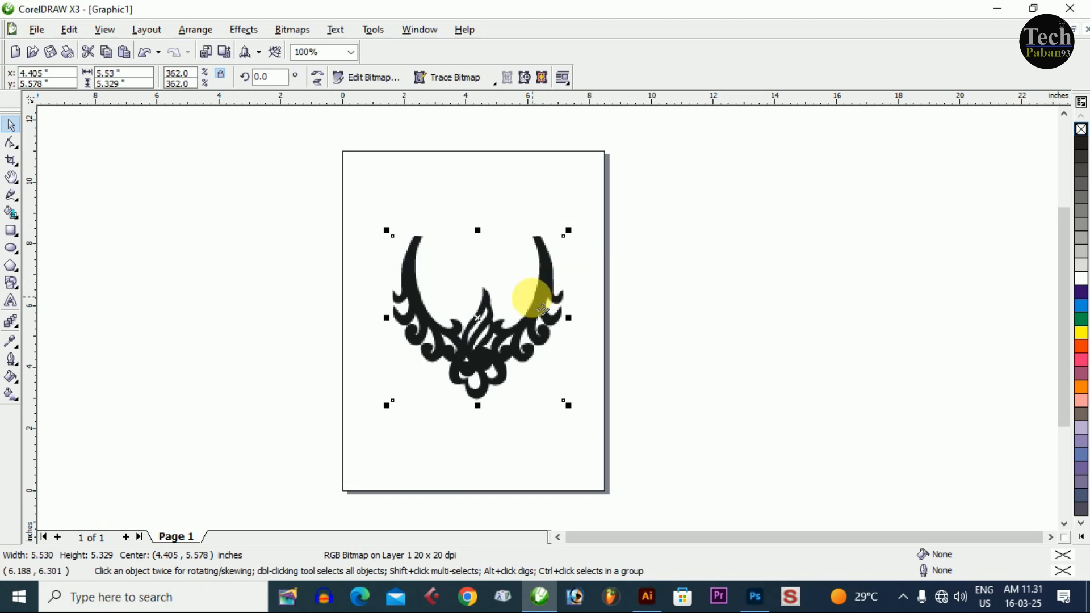
{"action": "left_click", "coordinate": [644, 283]}
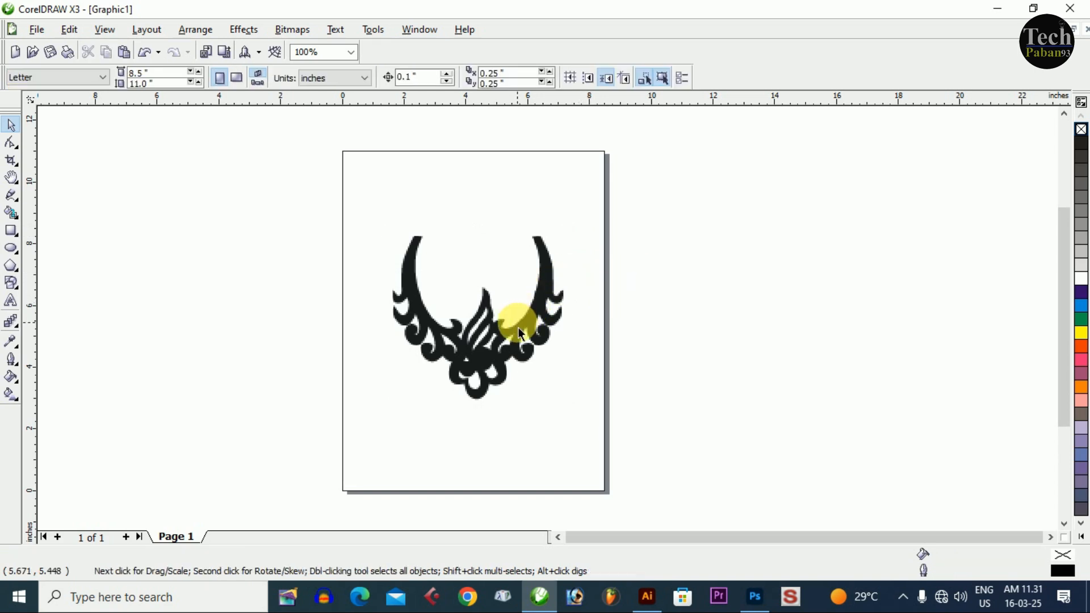
{"action": "left_click", "coordinate": [510, 356]}
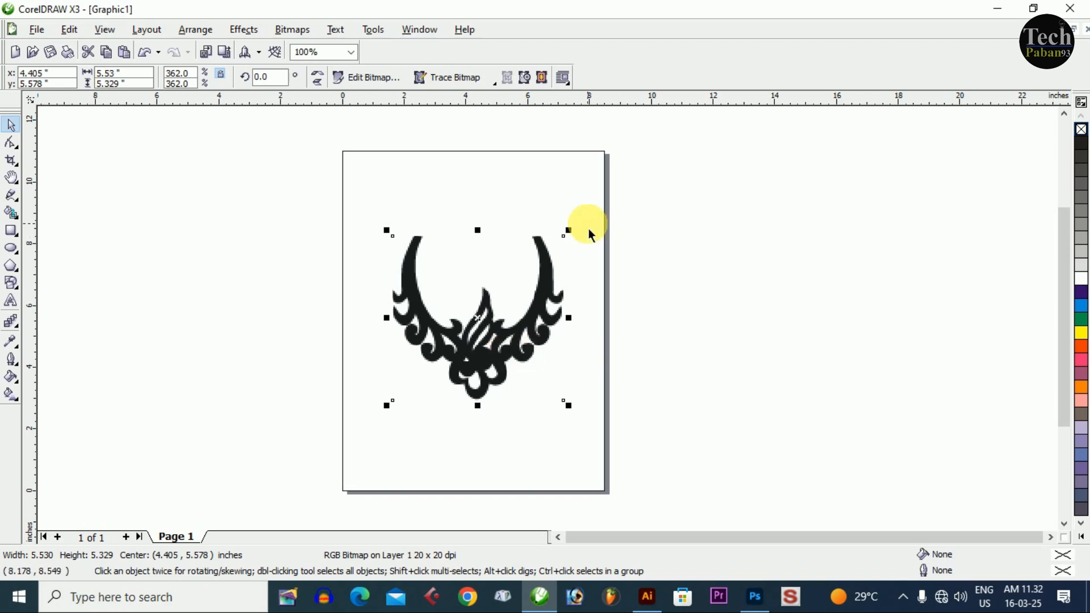
{"action": "left_click", "coordinate": [447, 80]}
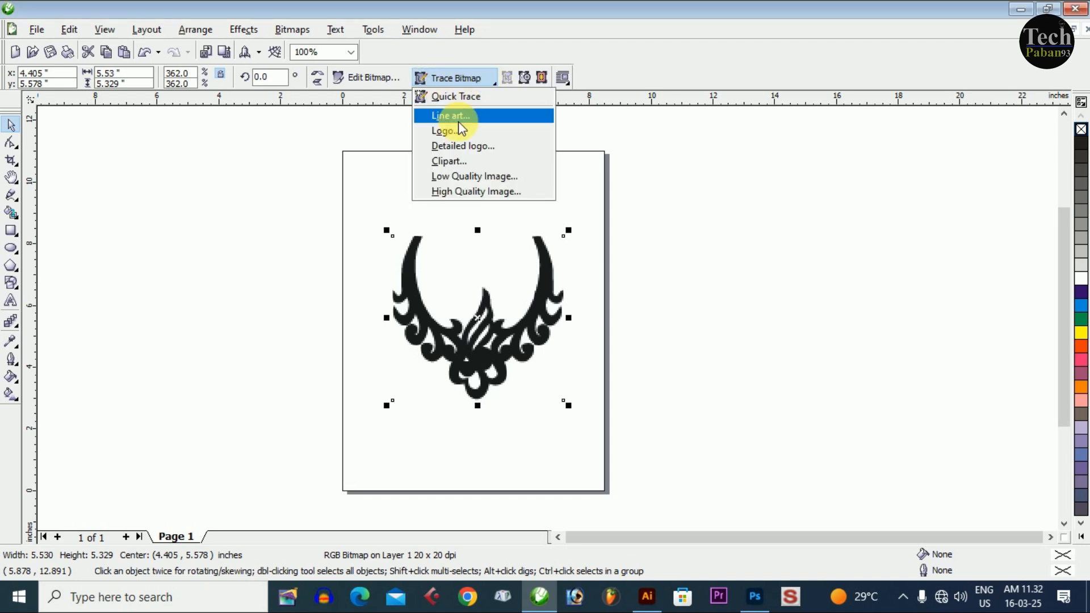
{"action": "left_click", "coordinate": [613, 228]}
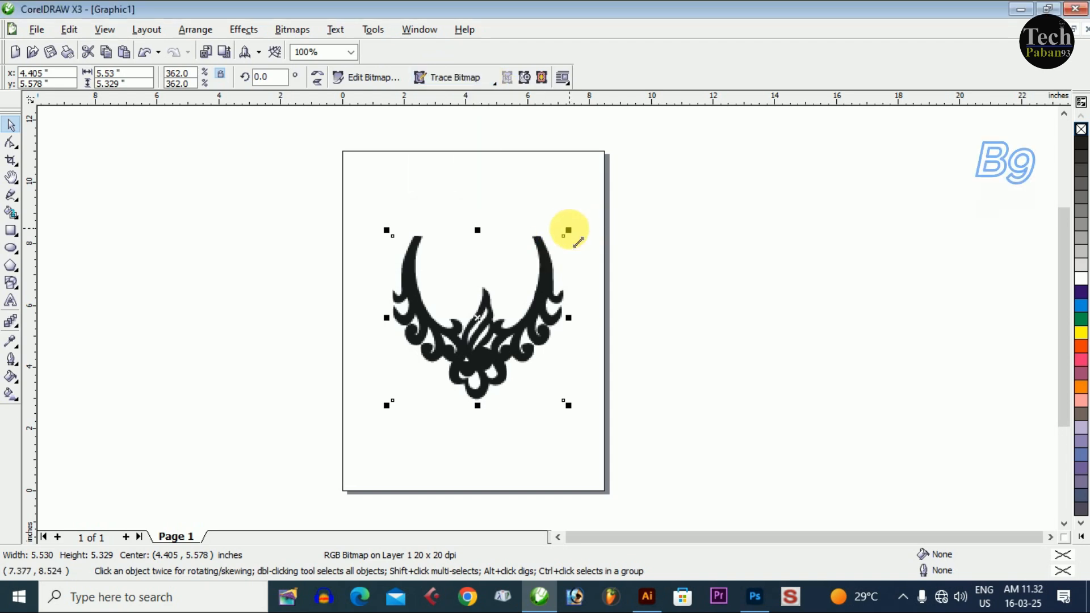
- Shrink the necklace bitmap to about 1.8 inches wide and move it to the upper-left area of the page
{"action": "left_click_drag", "start_coordinate": [568, 230], "coordinate": [515, 294]}
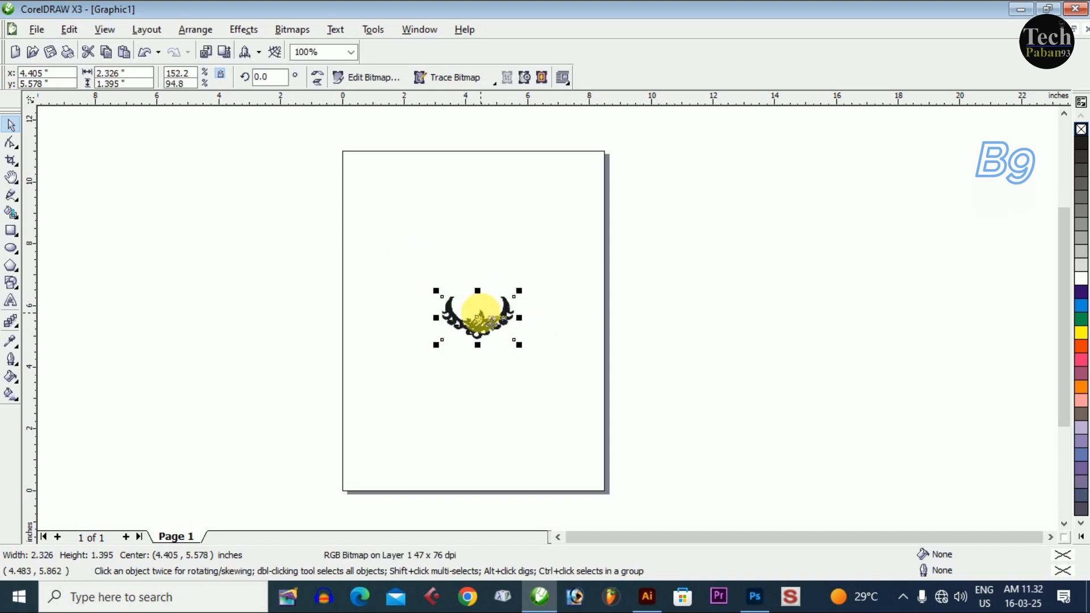
{"action": "left_click_drag", "start_coordinate": [536, 357], "coordinate": [419, 227]}
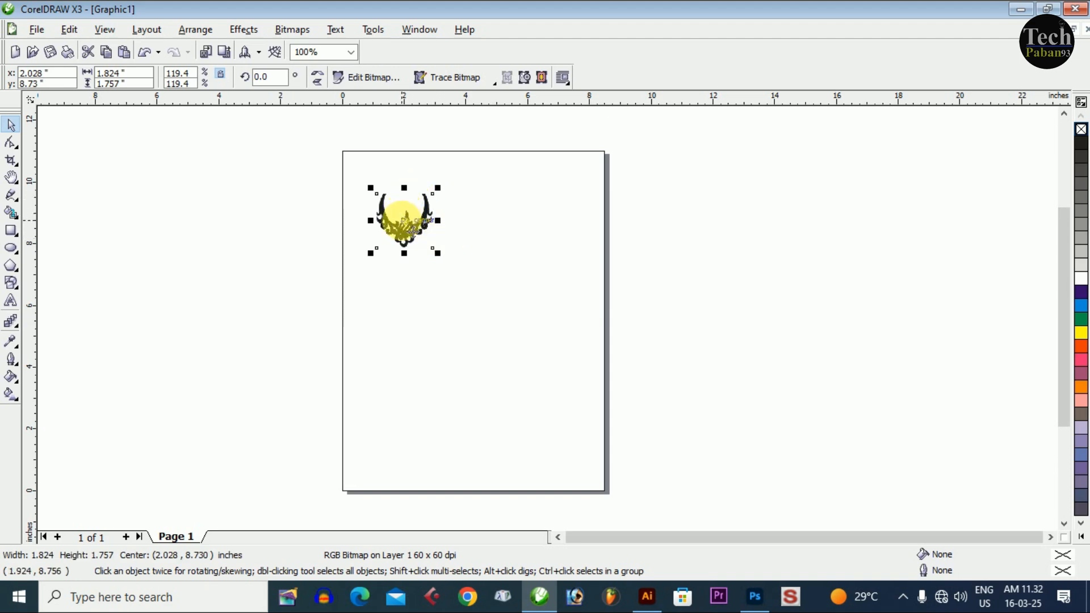
- Zoom in on the necklace bitmap and examine the quality of its edges up close
{"action": "left_click", "coordinate": [19, 184]}
{"action": "left_click", "coordinate": [42, 186]}
{"action": "left_click_drag", "start_coordinate": [320, 180], "coordinate": [461, 303]}
{"action": "left_click_drag", "start_coordinate": [501, 181], "coordinate": [717, 351]}
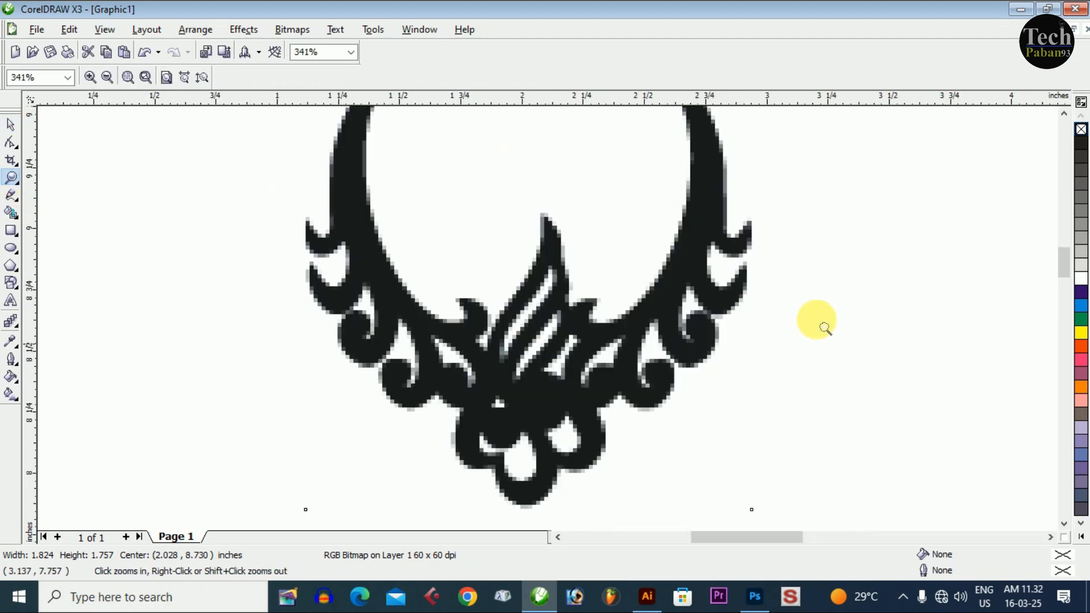
{"action": "left_click", "coordinate": [17, 183]}
{"action": "left_click", "coordinate": [59, 186]}
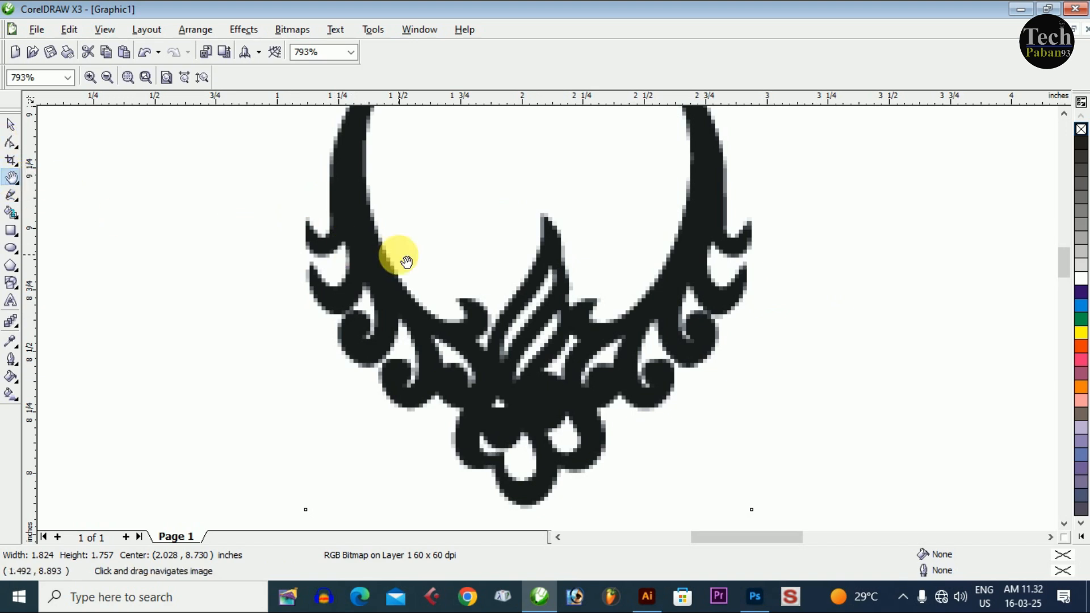
{"action": "scroll", "coordinate": [521, 297], "scroll_direction": "down", "scroll_amount": 1}
{"action": "left_click_drag", "start_coordinate": [547, 320], "coordinate": [486, 307]}
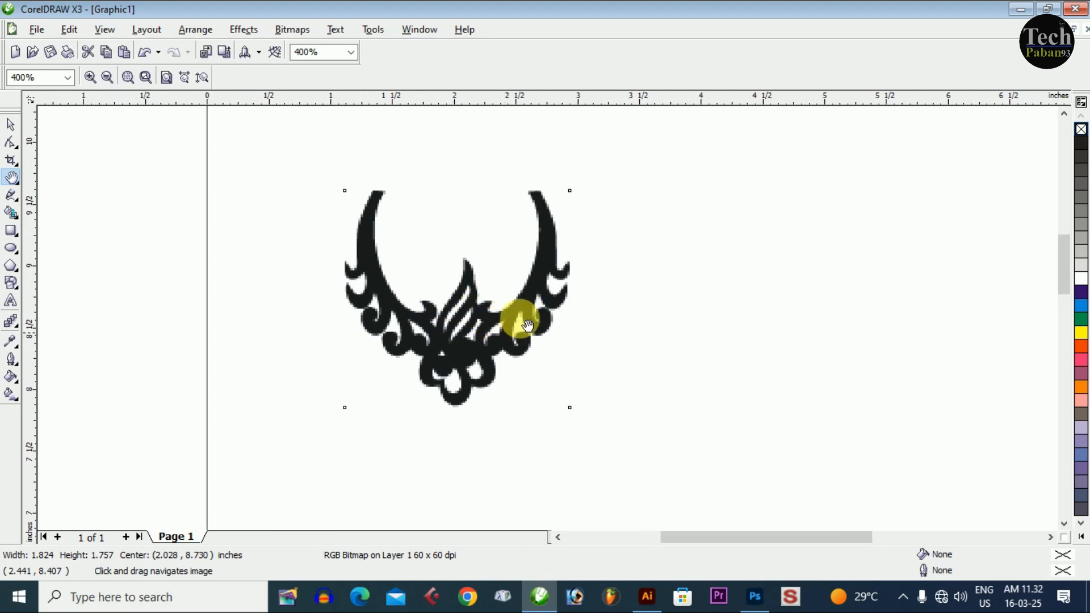
- Start a Line art trace of the necklace bitmap
{"action": "left_click", "coordinate": [10, 124]}
{"action": "left_click", "coordinate": [275, 233]}
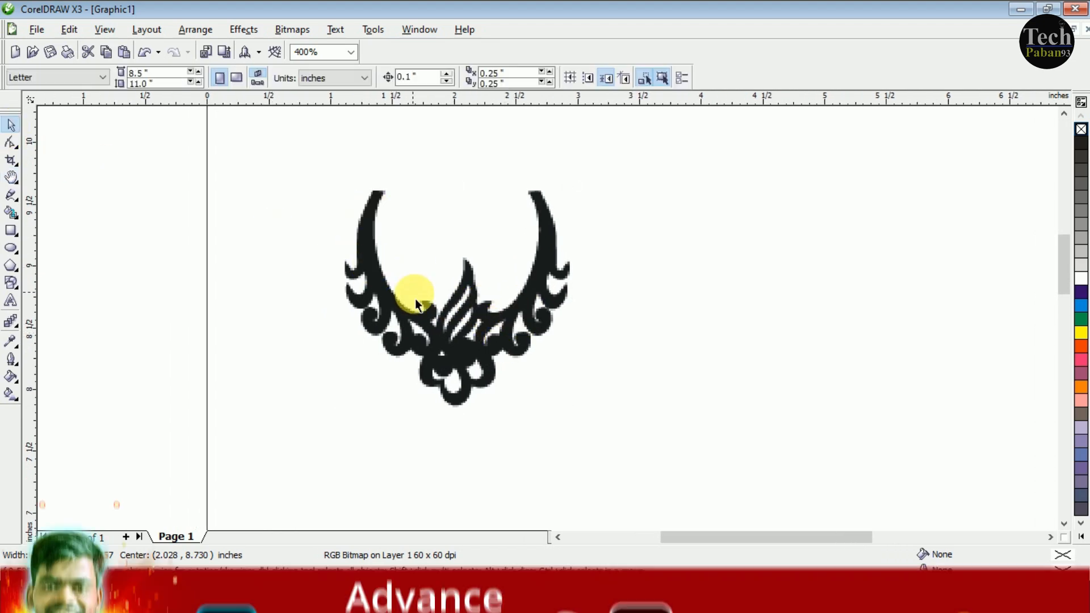
{"action": "left_click", "coordinate": [385, 305]}
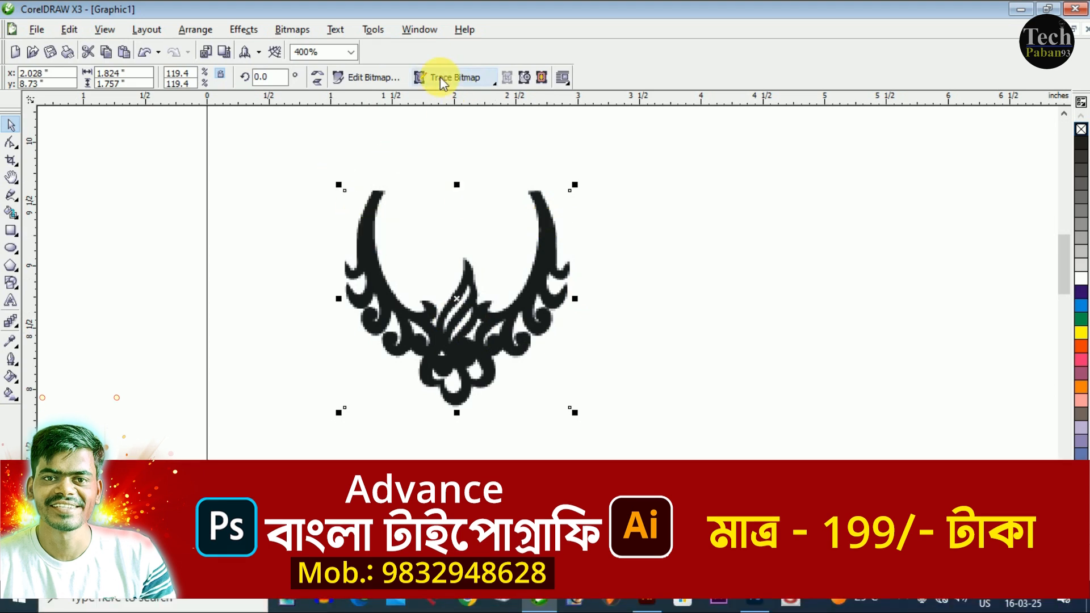
{"action": "left_click", "coordinate": [455, 80]}
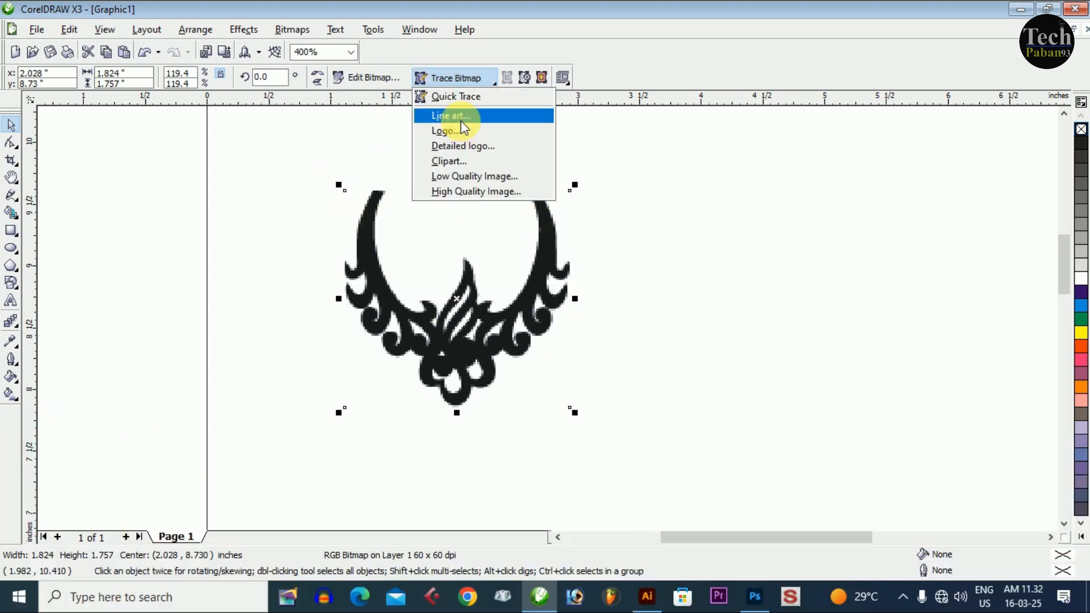
{"action": "left_click", "coordinate": [442, 117]}
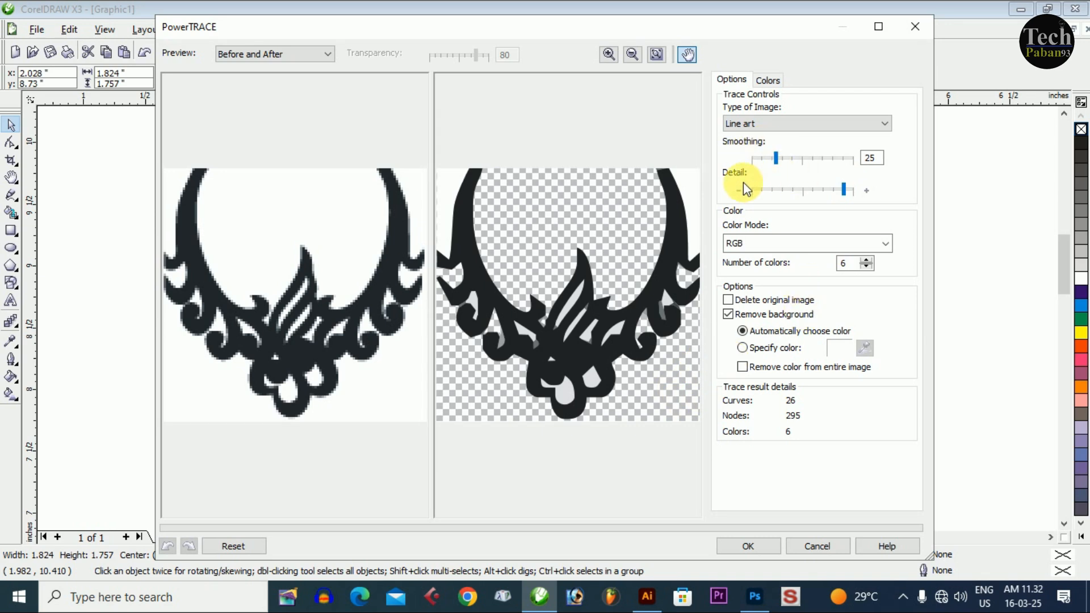
- Try lower trace detail levels, settle on a fairly high detail with smoothing 11, and run the trace
{"action": "left_click_drag", "start_coordinate": [845, 190], "coordinate": [825, 198]}
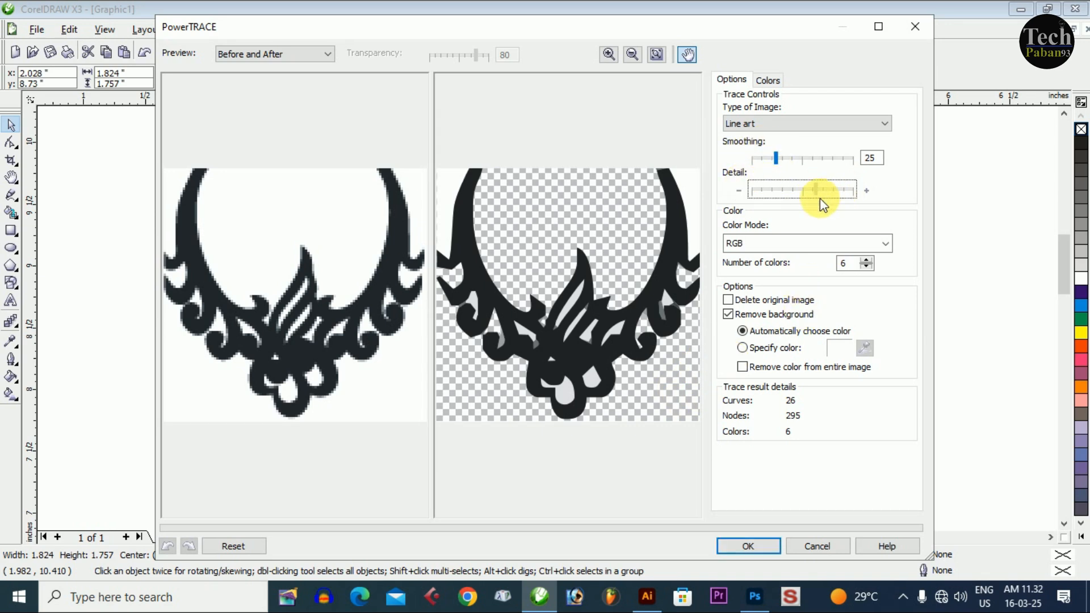
{"action": "left_click", "coordinate": [813, 192]}
{"action": "left_click_drag", "start_coordinate": [813, 192], "coordinate": [806, 191]}
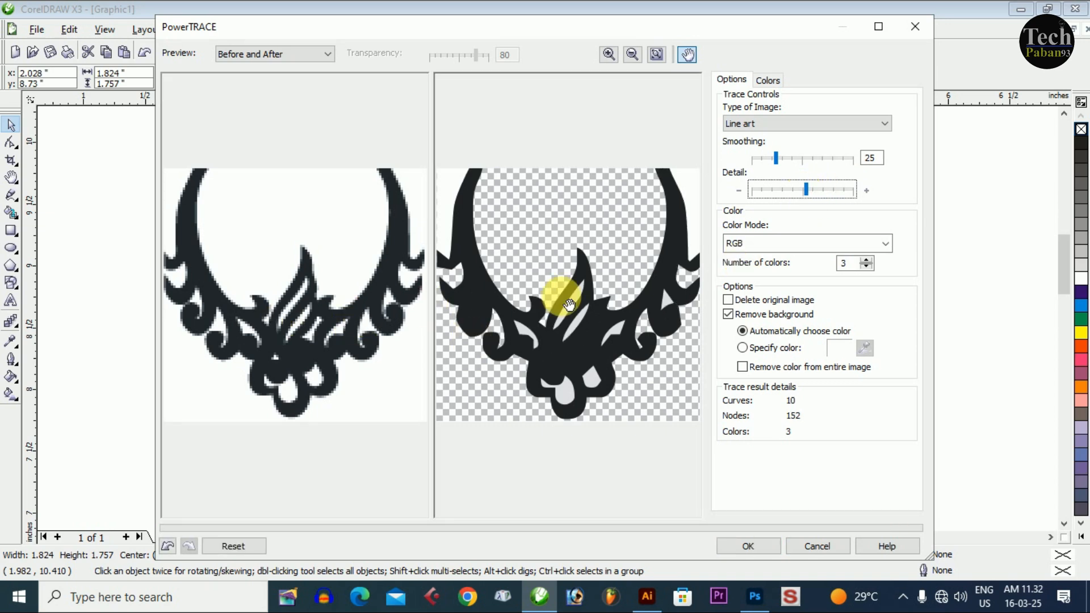
{"action": "left_click", "coordinate": [812, 189]}
{"action": "left_click_drag", "start_coordinate": [813, 191], "coordinate": [816, 191]}
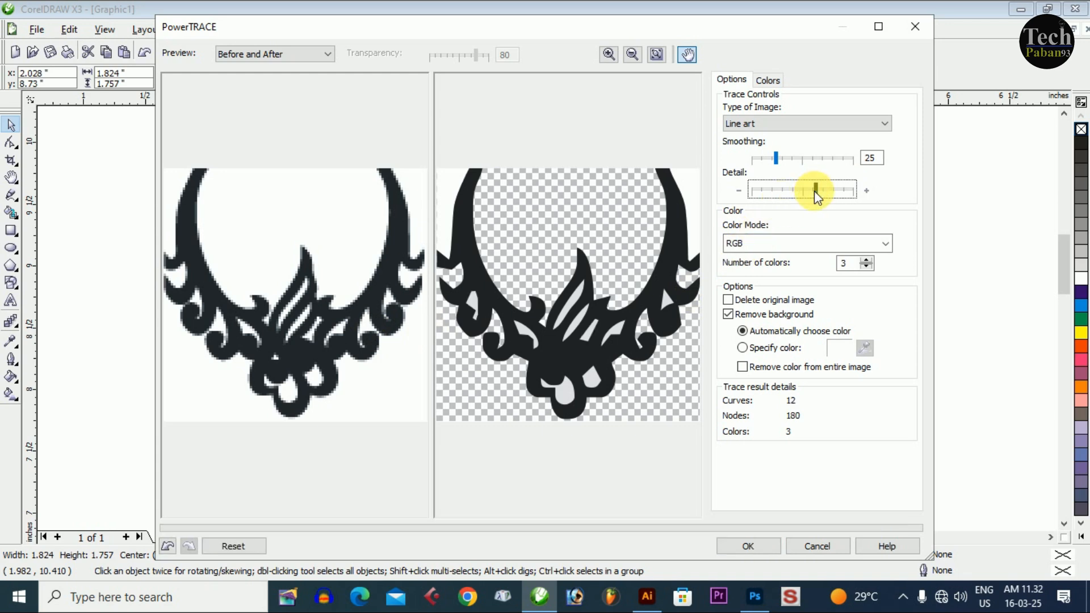
{"action": "left_click_drag", "start_coordinate": [821, 193], "coordinate": [837, 189]}
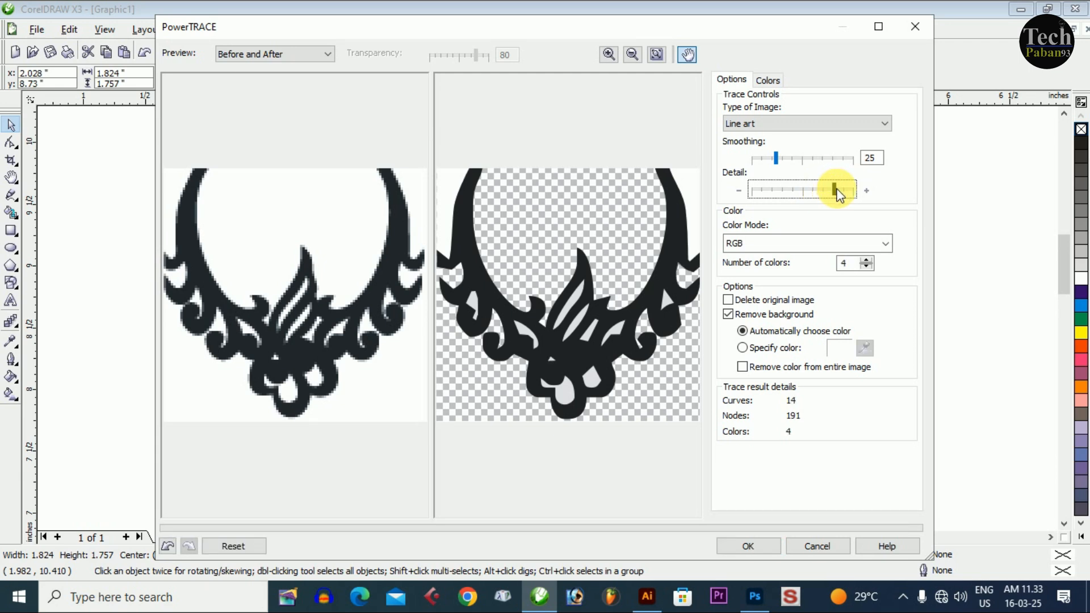
{"action": "mouse_move", "coordinate": [775, 159]}
{"action": "left_mouse_down"}
{"action": "mouse_move", "coordinate": [799, 164]}
{"action": "mouse_move", "coordinate": [762, 161]}
{"action": "left_mouse_up"}
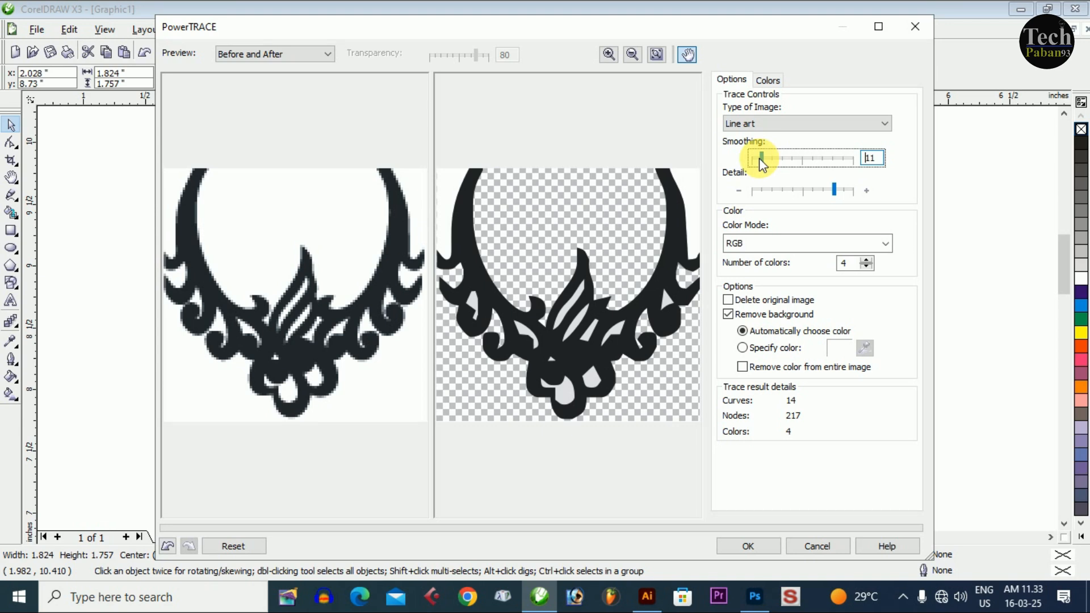
{"action": "left_click", "coordinate": [763, 549]}
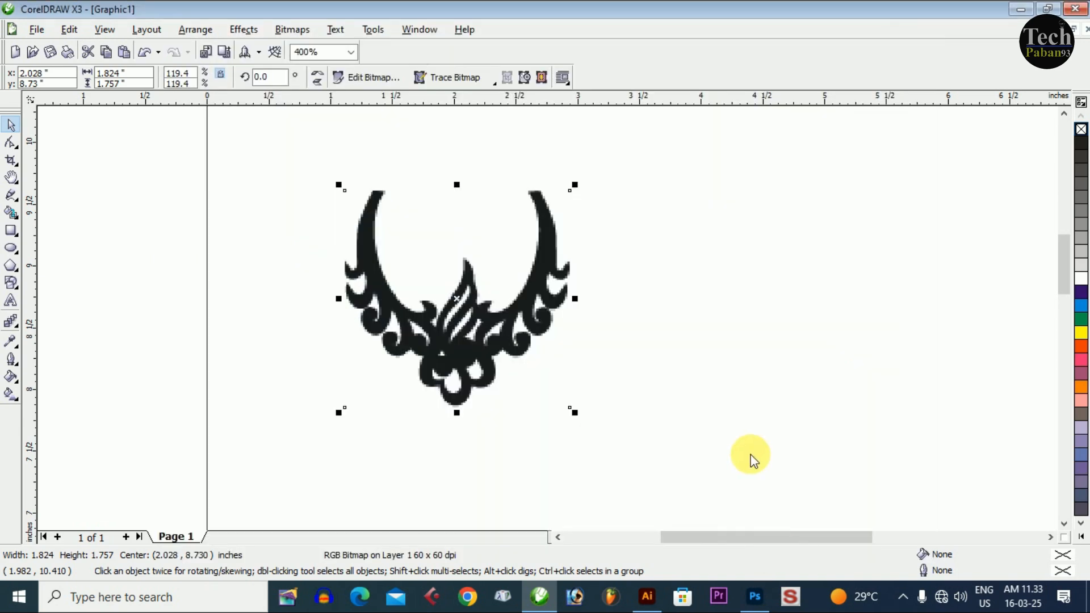
- Separate the traced necklace from the original bitmap, delete the bitmap, and ungroup the traced shapes
{"action": "mouse_move", "coordinate": [470, 363]}
{"action": "left_mouse_down"}
{"action": "mouse_move", "coordinate": [764, 402]}
{"action": "mouse_move", "coordinate": [725, 359]}
{"action": "mouse_move", "coordinate": [761, 348]}
{"action": "left_mouse_up"}
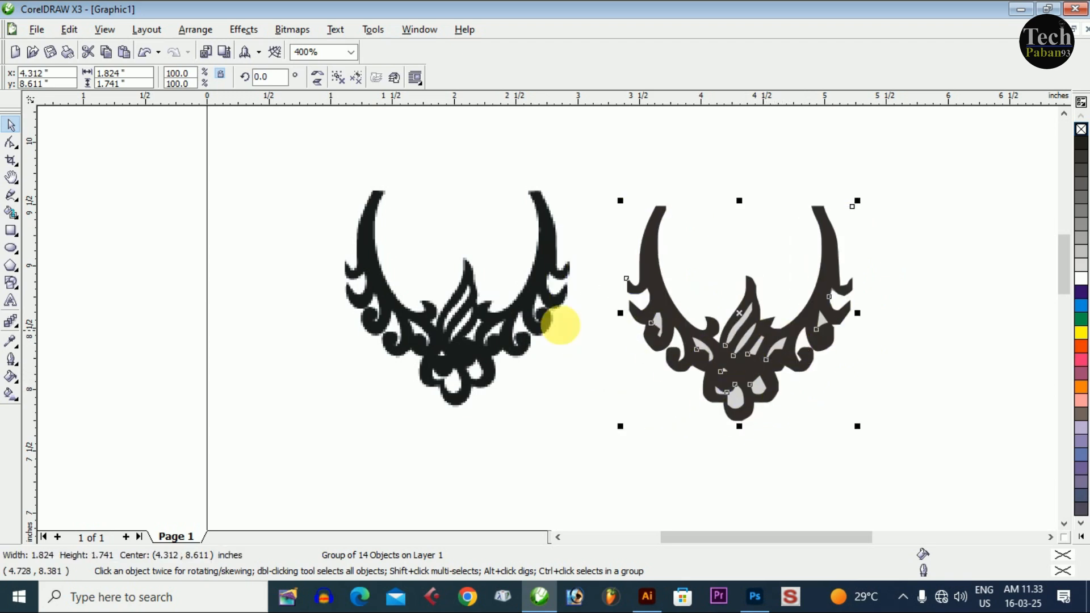
{"action": "left_click", "coordinate": [516, 329]}
{"action": "key", "text": "Delete"}
{"action": "left_click", "coordinate": [693, 329]}
{"action": "left_click_drag", "start_coordinate": [693, 329], "coordinate": [491, 343]}
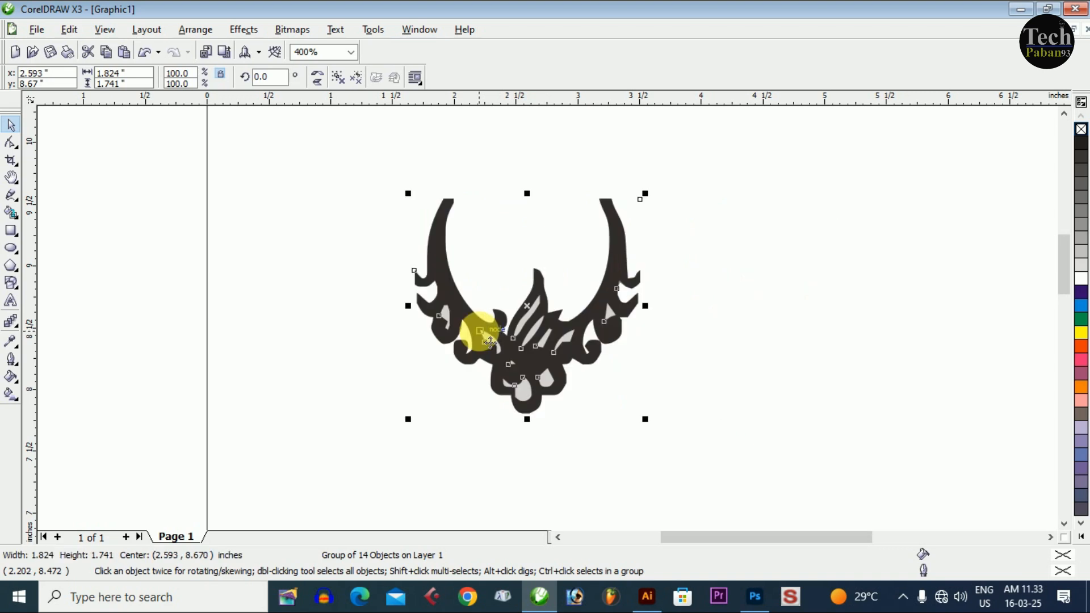
{"action": "right_click", "coordinate": [618, 244]}
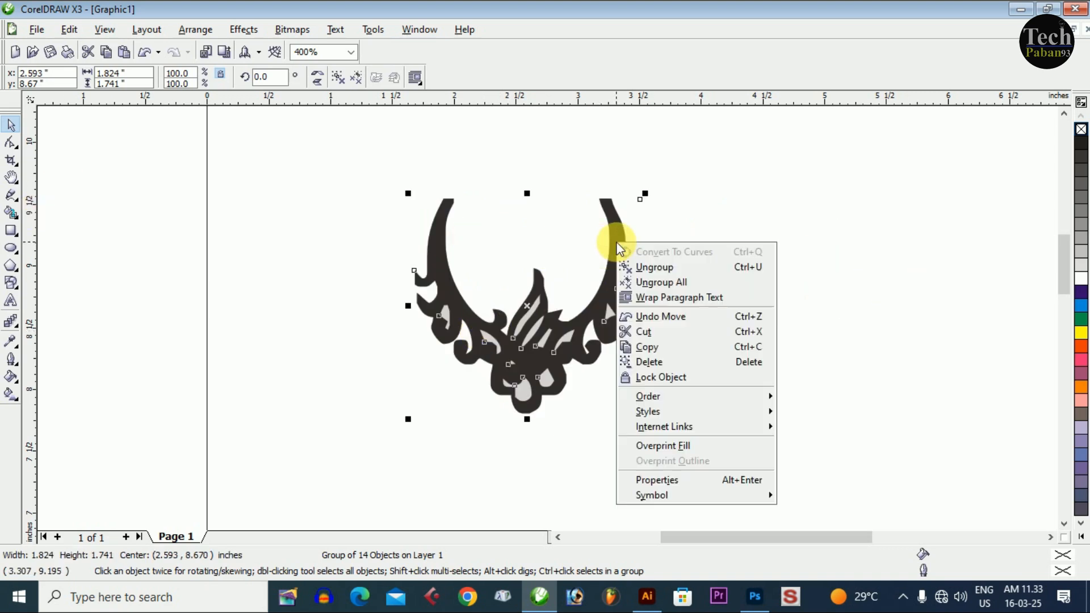
{"action": "left_click", "coordinate": [659, 267]}
- Place a yellow rectangle about 3.26 by 2.53 inches behind the traced necklace as a background
{"action": "left_click_drag", "start_coordinate": [351, 153], "coordinate": [754, 464]}
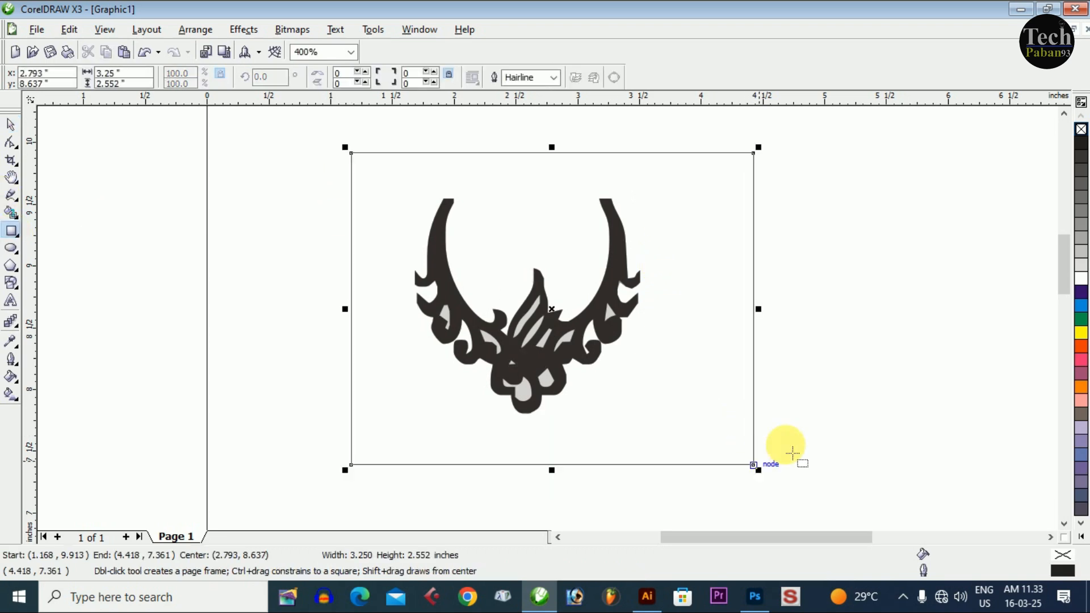
{"action": "left_click", "coordinate": [1082, 333]}
{"action": "left_click", "coordinate": [12, 126]}
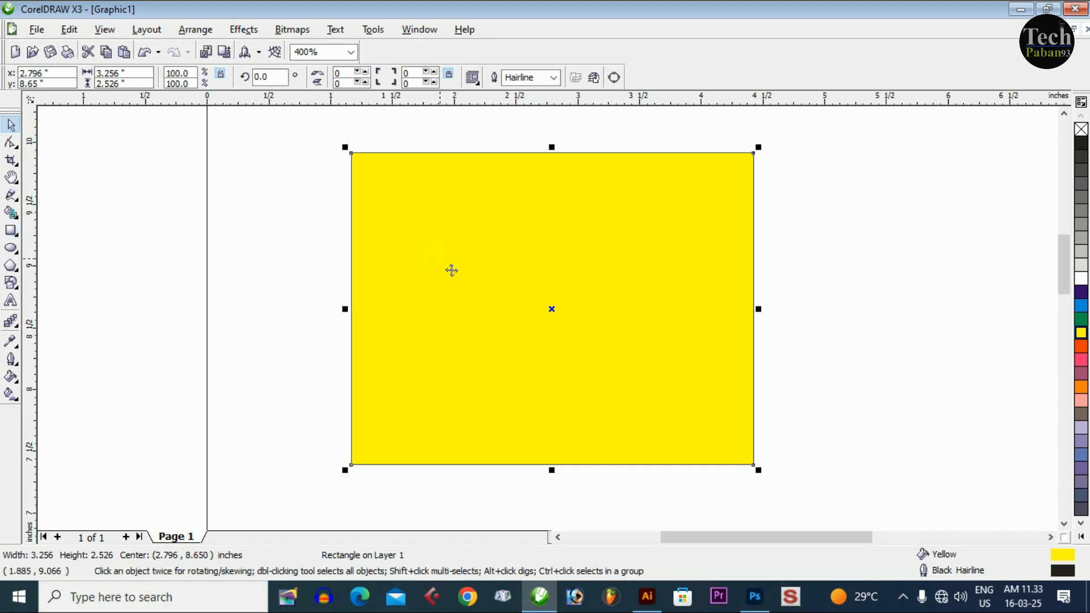
{"action": "left_click", "coordinate": [902, 327]}
{"action": "left_click", "coordinate": [733, 339]}
{"action": "key", "text": "shift+Page_Down"}
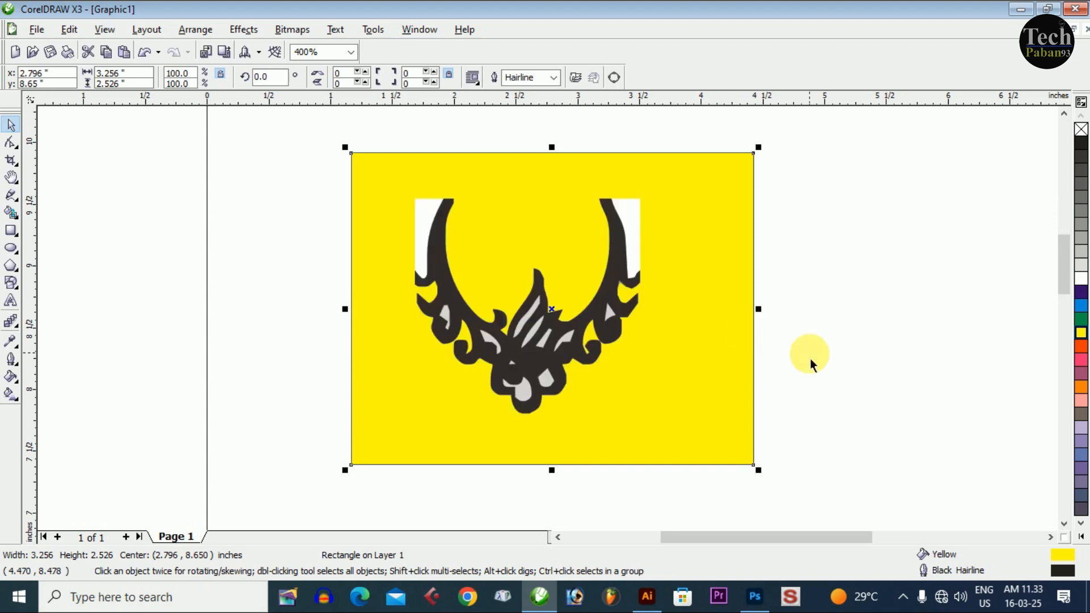
- Delete the two white filler pieces beside the outer edges of the necklace's upper arms
{"action": "left_click", "coordinate": [816, 301]}
{"action": "left_click", "coordinate": [622, 246]}
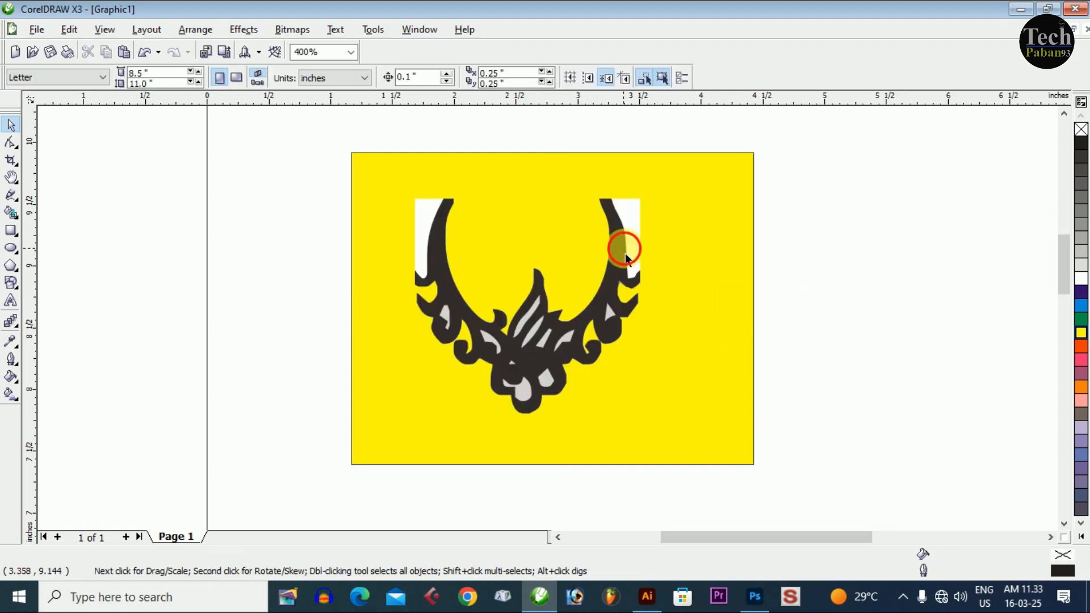
{"action": "left_click", "coordinate": [823, 281]}
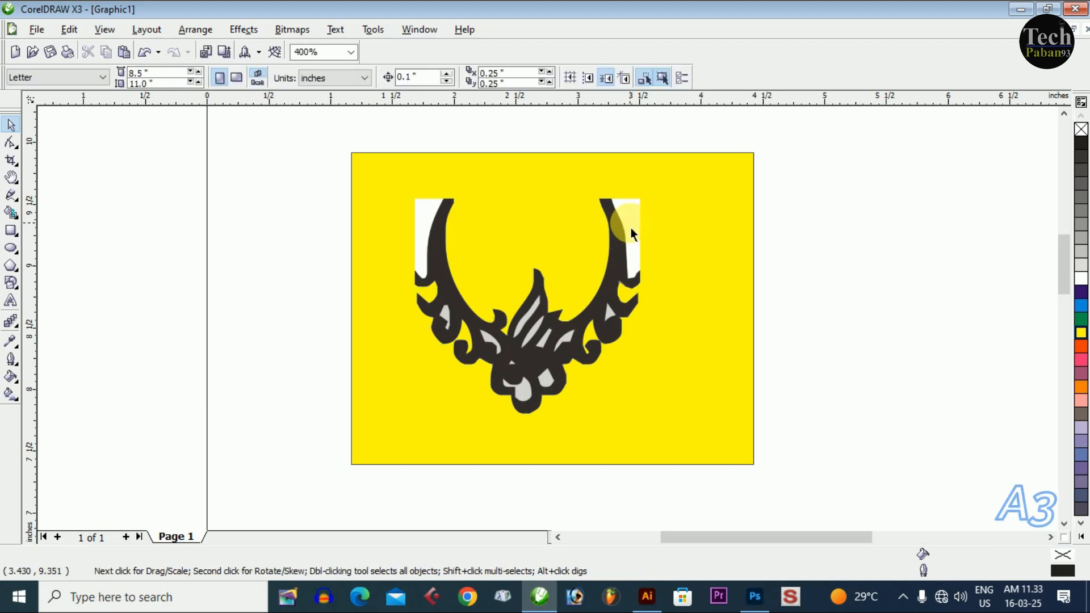
{"action": "left_click", "coordinate": [634, 233]}
{"action": "key", "text": "Delete"}
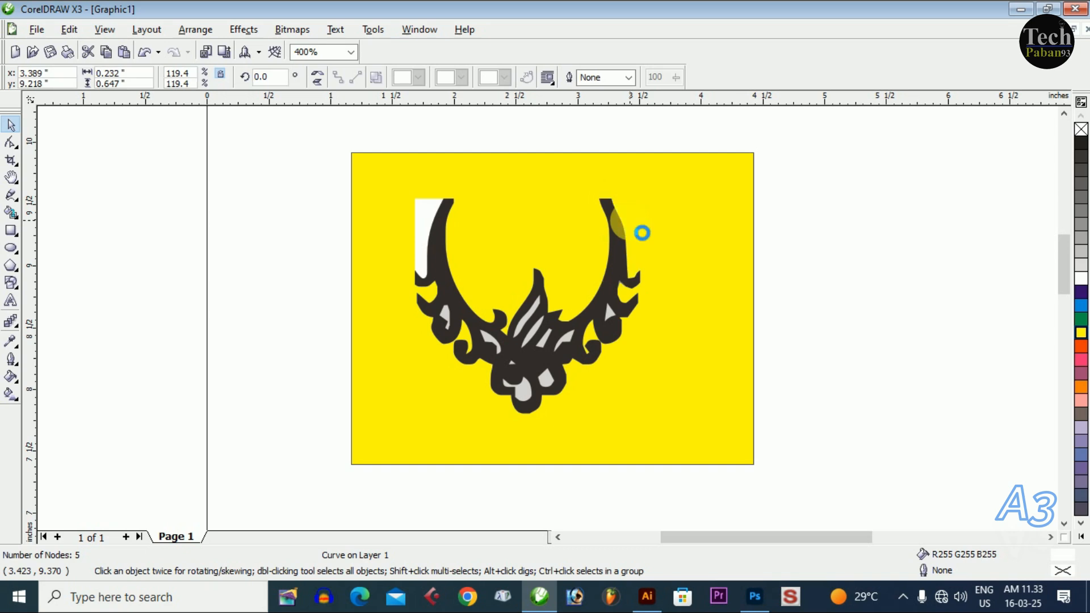
{"action": "left_click", "coordinate": [429, 225]}
{"action": "key", "text": "Delete"}
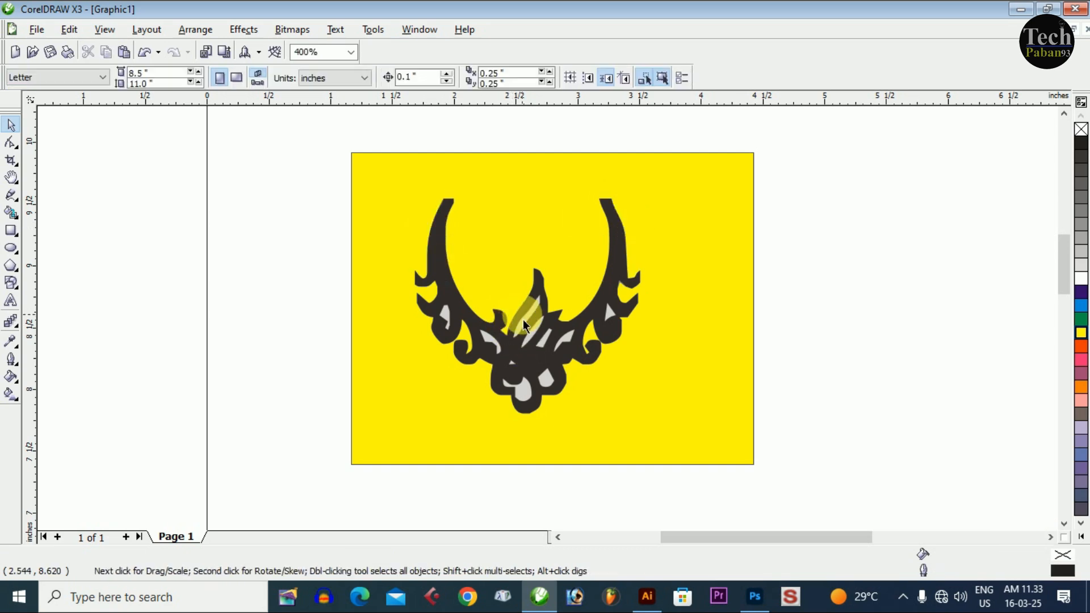
- Delete the light filler pieces inside the necklace's tall central flame and the leaf-shaped opening to its left
{"action": "left_click", "coordinate": [566, 334]}
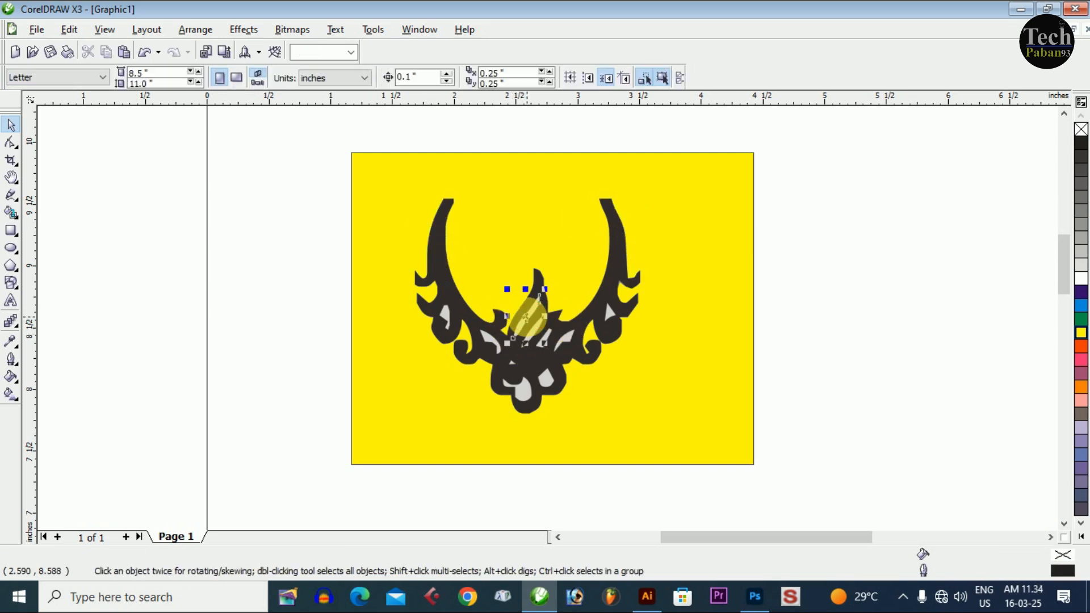
{"action": "left_click_drag", "start_coordinate": [566, 334], "coordinate": [494, 352]}
{"action": "left_click", "coordinate": [462, 321]}
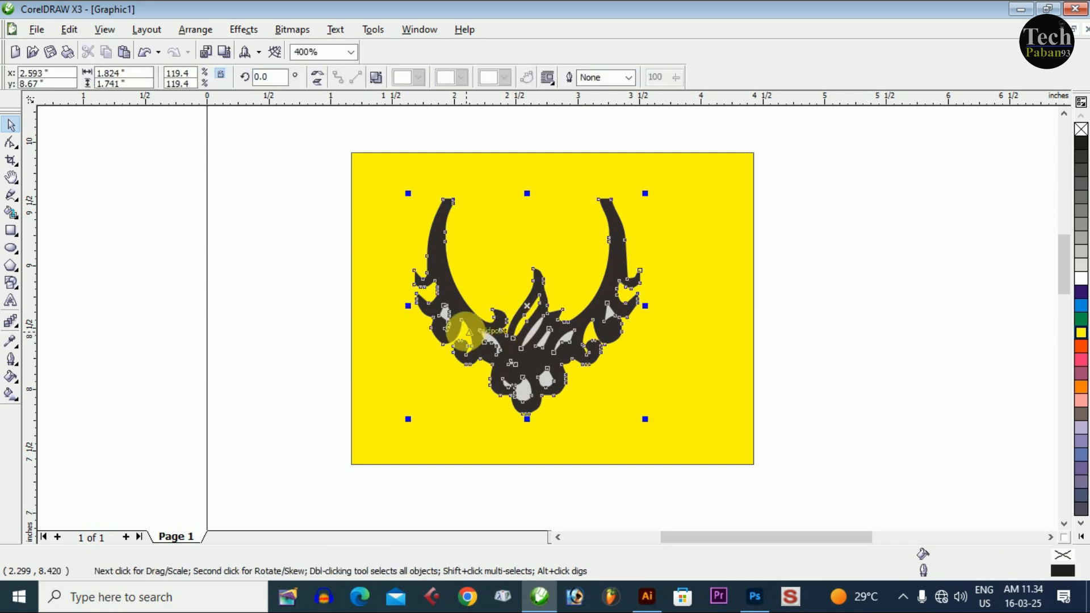
{"action": "key", "text": "Escape"}
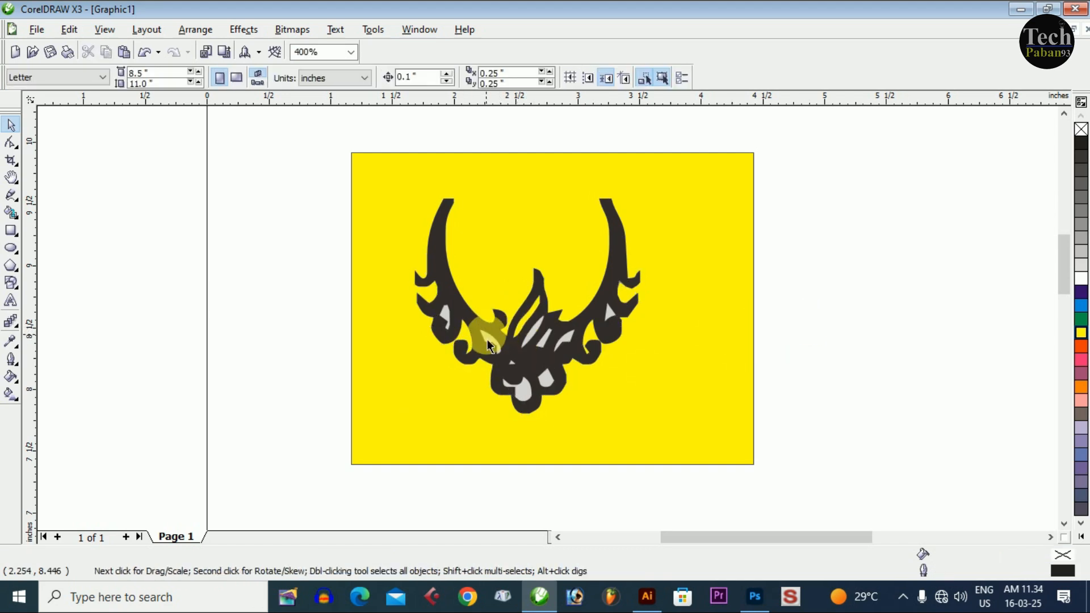
{"action": "left_click", "coordinate": [487, 340]}
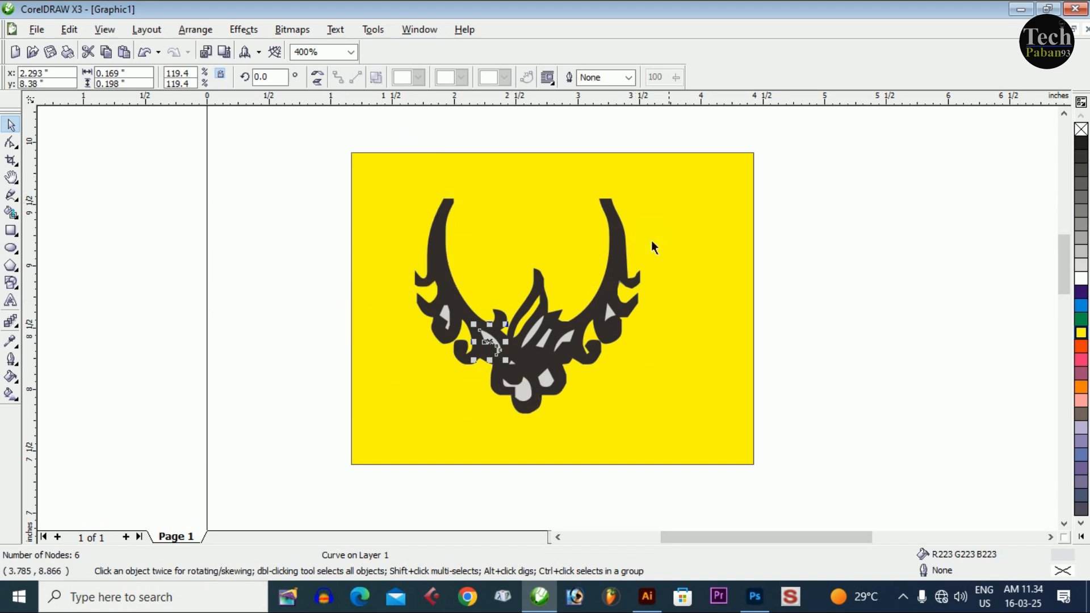
{"action": "scroll", "coordinate": [444, 334], "scroll_direction": "down", "scroll_amount": 1}
{"action": "key", "text": "Escape"}
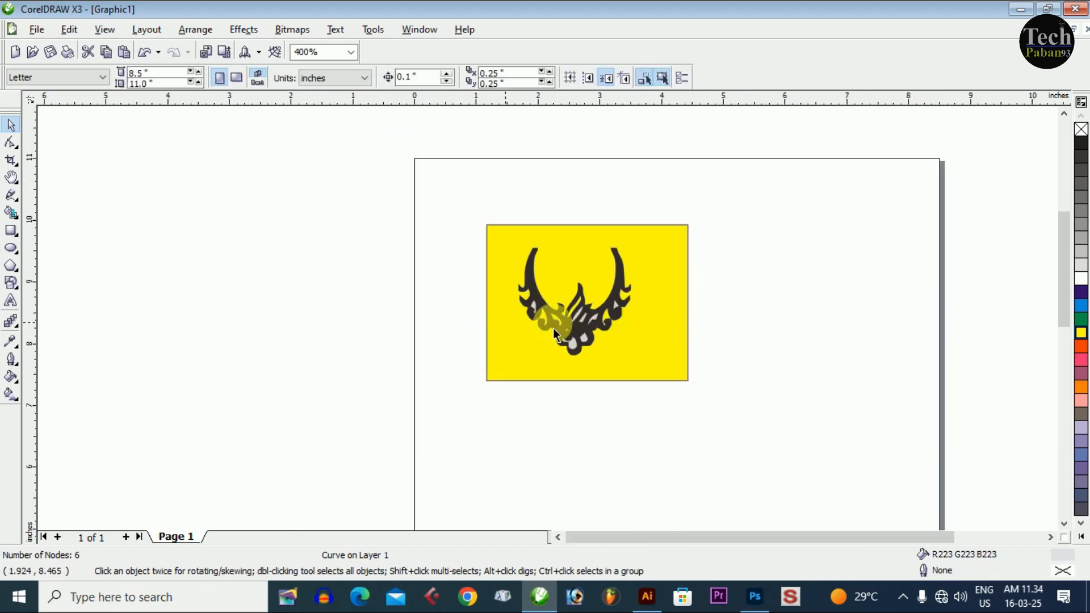
- Delete all remaining light grey filler pieces inside the necklace's side curls, central leaves and bottom drops
{"action": "scroll", "coordinate": [622, 298], "scroll_direction": "up", "scroll_amount": 1}
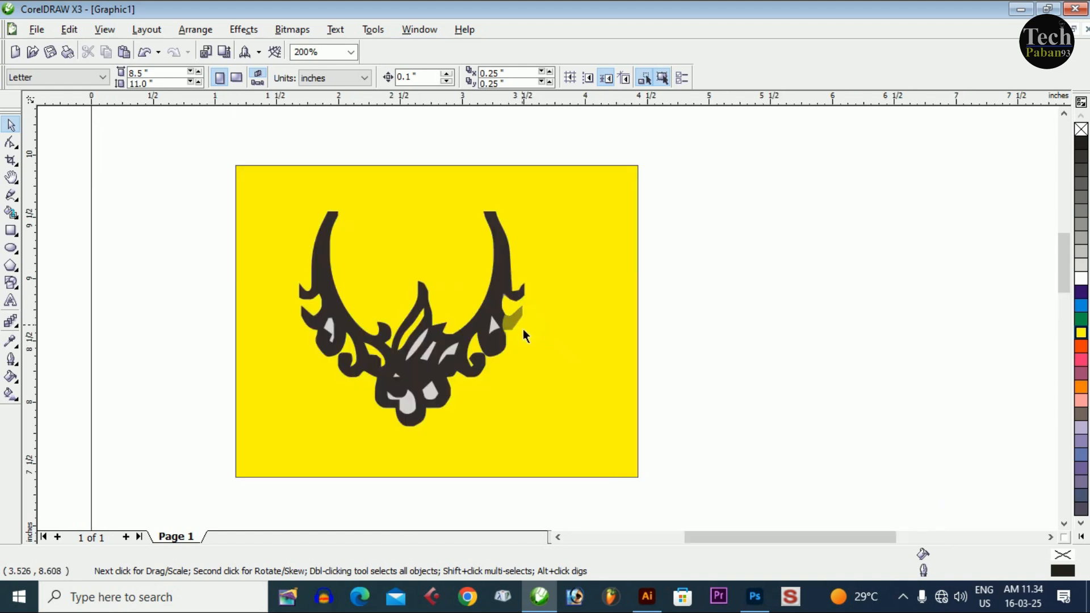
{"action": "left_click", "coordinate": [427, 349]}
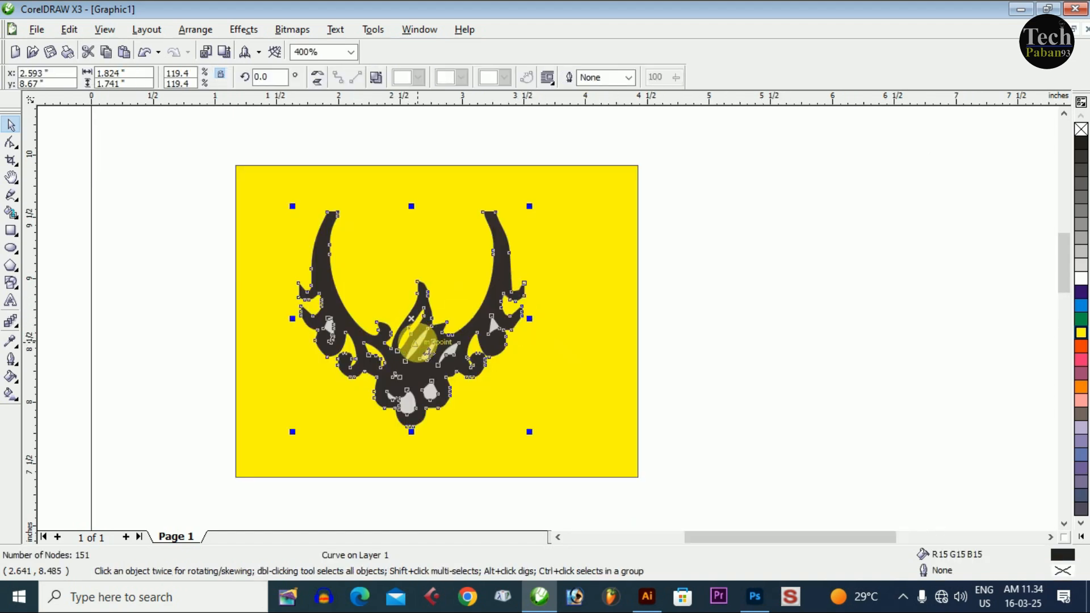
{"action": "key", "text": "Escape"}
{"action": "left_click_drag", "start_coordinate": [690, 280], "coordinate": [466, 380]}
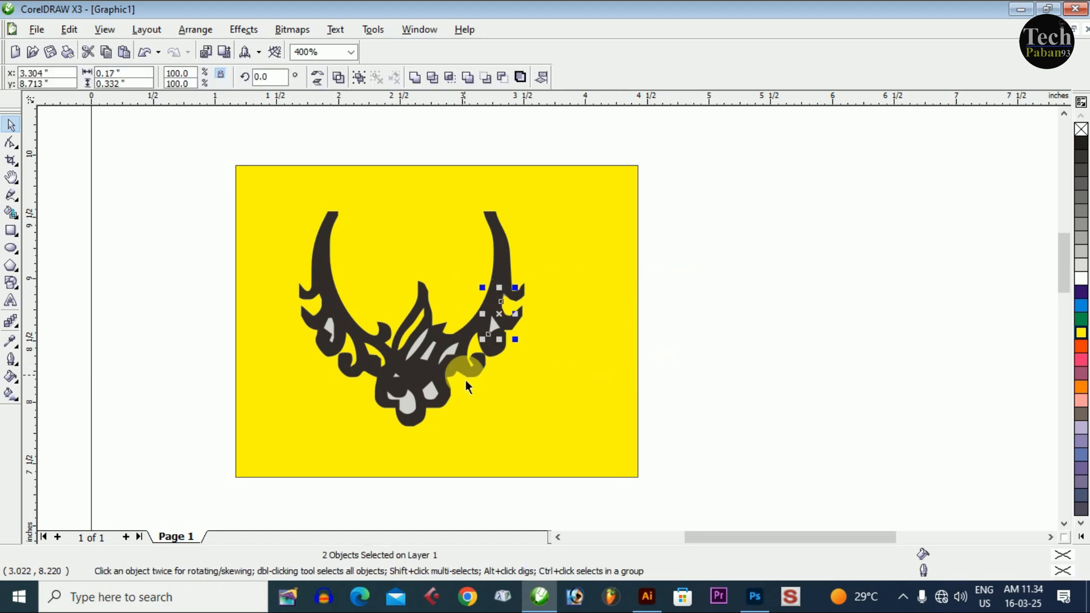
{"action": "key", "text": "Escape"}
{"action": "left_click_drag", "start_coordinate": [546, 500], "coordinate": [375, 318]}
{"action": "key", "text": "Delete"}
{"action": "left_click_drag", "start_coordinate": [183, 284], "coordinate": [428, 409]}
{"action": "key", "text": "Escape"}
- Delete the yellow background rectangle and fill the traced necklace with magenta
{"action": "left_click", "coordinate": [570, 284]}
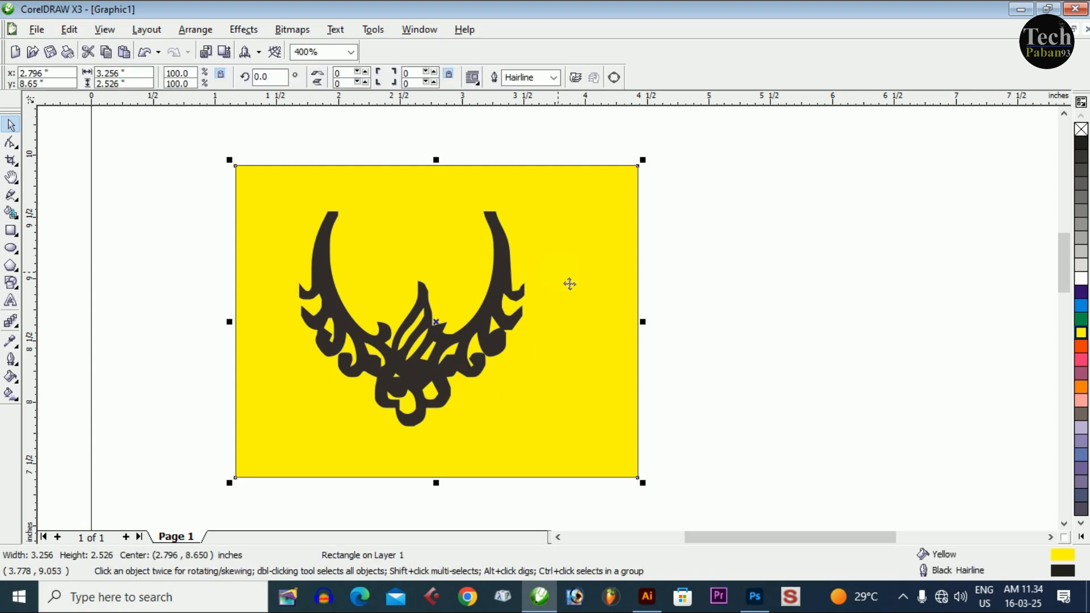
{"action": "key", "text": "Delete"}
{"action": "left_click_drag", "start_coordinate": [255, 173], "coordinate": [627, 457]}
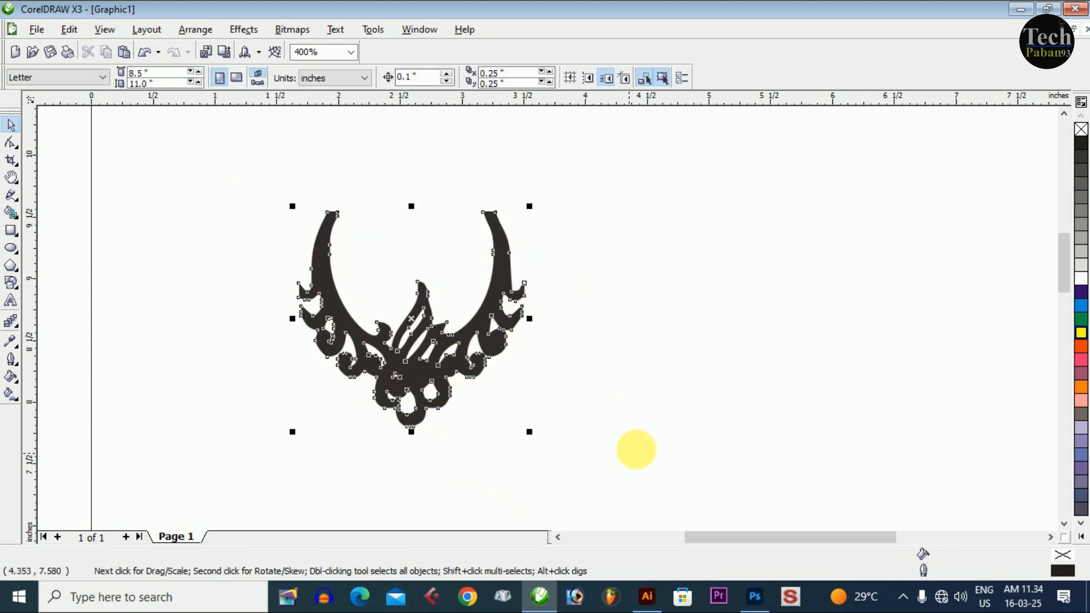
{"action": "left_click", "coordinate": [1082, 347]}
{"action": "left_click", "coordinate": [1082, 360]}
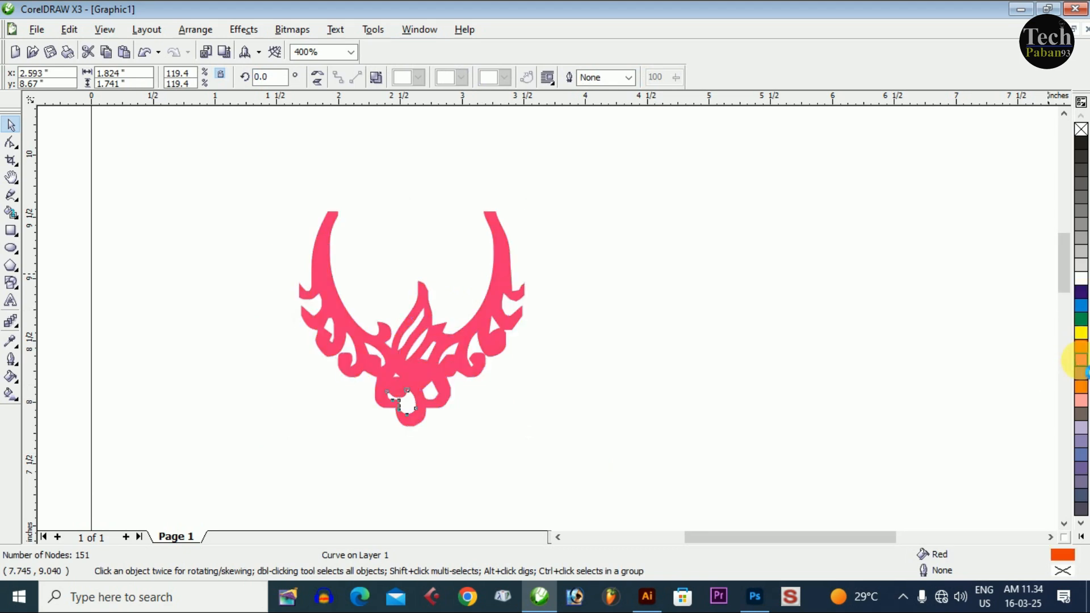
- Move the necklace about 1.6 inches to the right and fill it with black
{"action": "left_click", "coordinate": [724, 361]}
{"action": "left_click", "coordinate": [351, 329]}
{"action": "left_click_drag", "start_coordinate": [350, 328], "coordinate": [547, 328]}
{"action": "left_click", "coordinate": [1083, 152]}
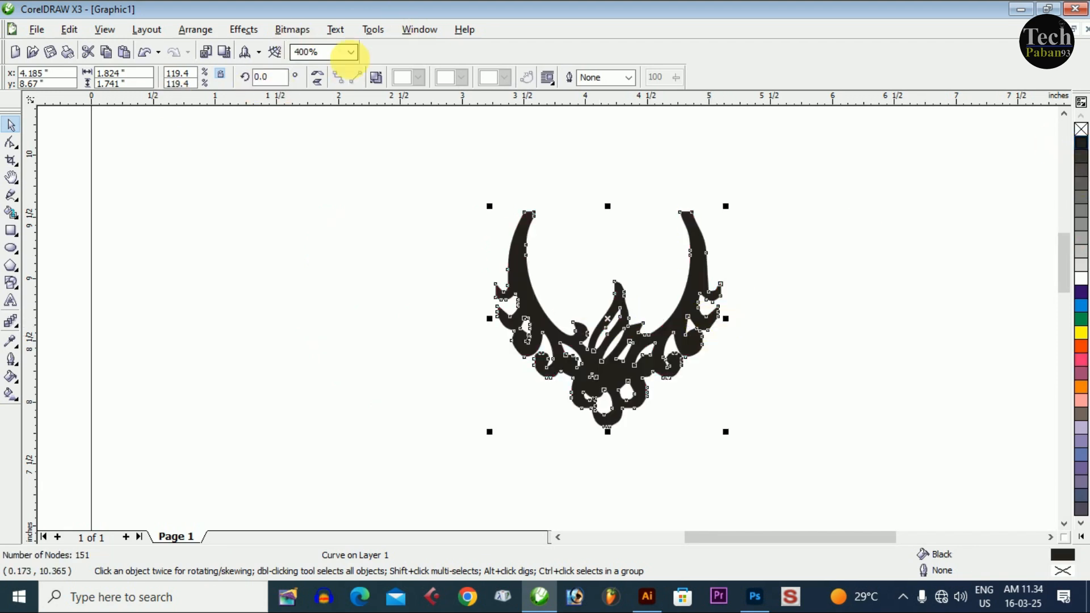
- Examine the black necklace at page scale and up close to check its traced outline and cut-out openings
{"action": "left_click", "coordinate": [351, 52]}
{"action": "left_click", "coordinate": [303, 151]}
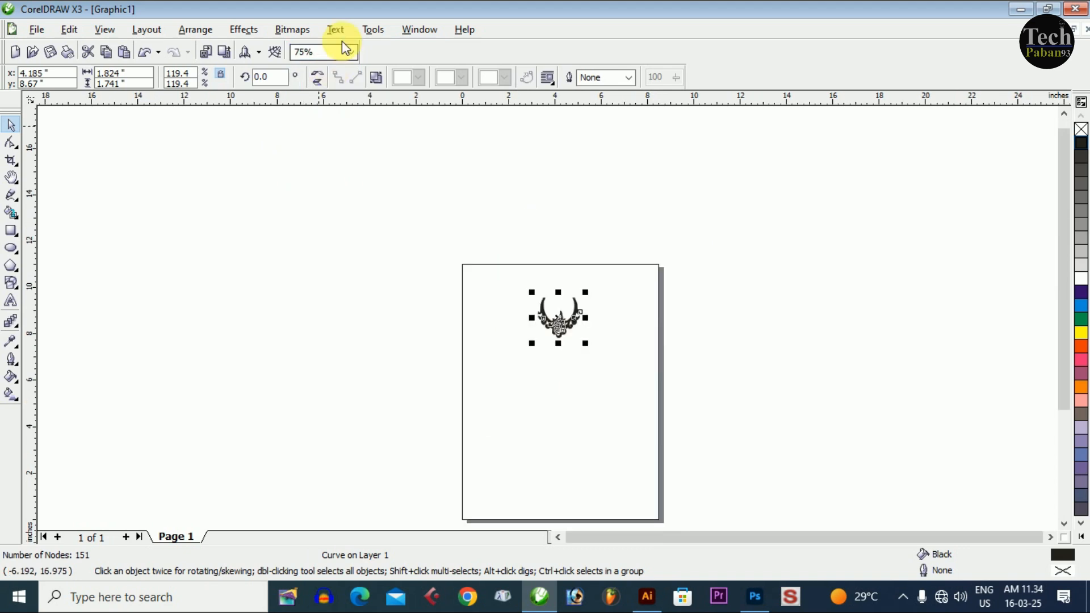
{"action": "left_click", "coordinate": [351, 51]}
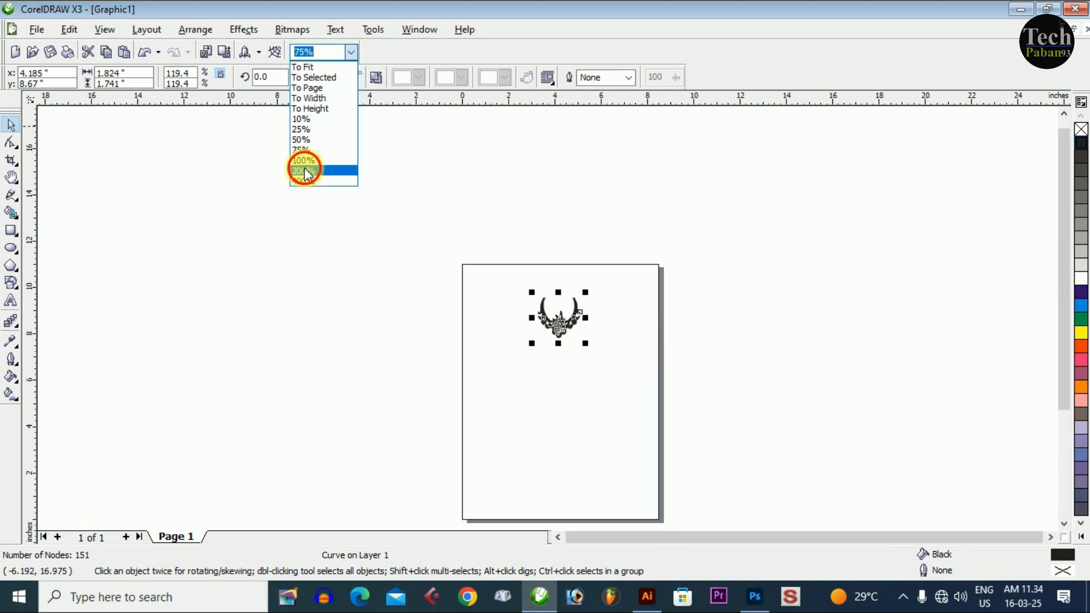
{"action": "left_click", "coordinate": [302, 170]}
{"action": "left_click", "coordinate": [11, 177]}
{"action": "left_click", "coordinate": [43, 182]}
{"action": "left_click_drag", "start_coordinate": [478, 243], "coordinate": [702, 429]}
{"action": "left_click_drag", "start_coordinate": [360, 209], "coordinate": [640, 426]}
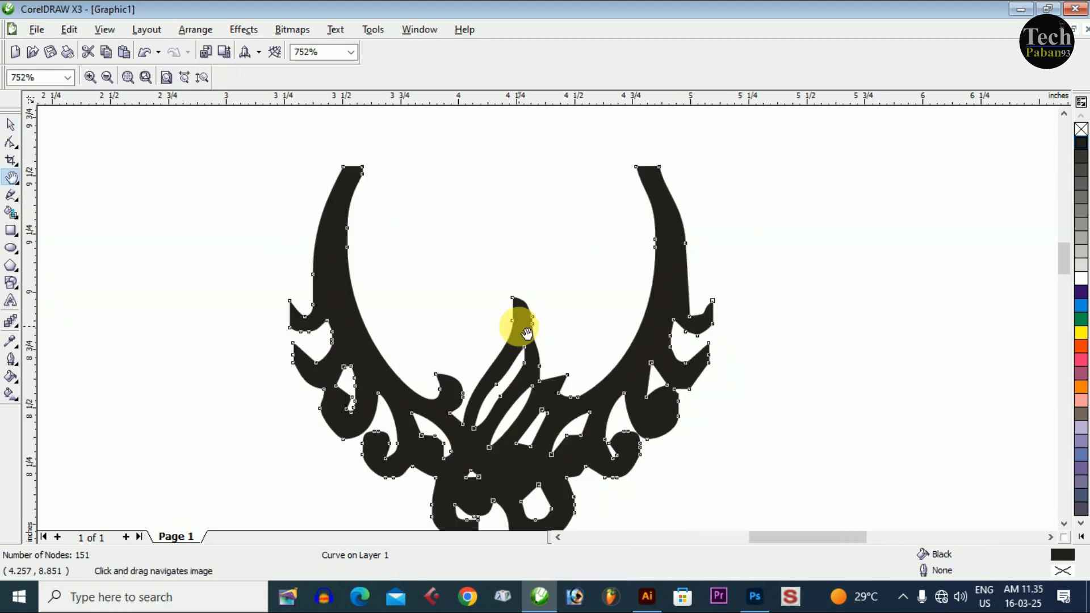